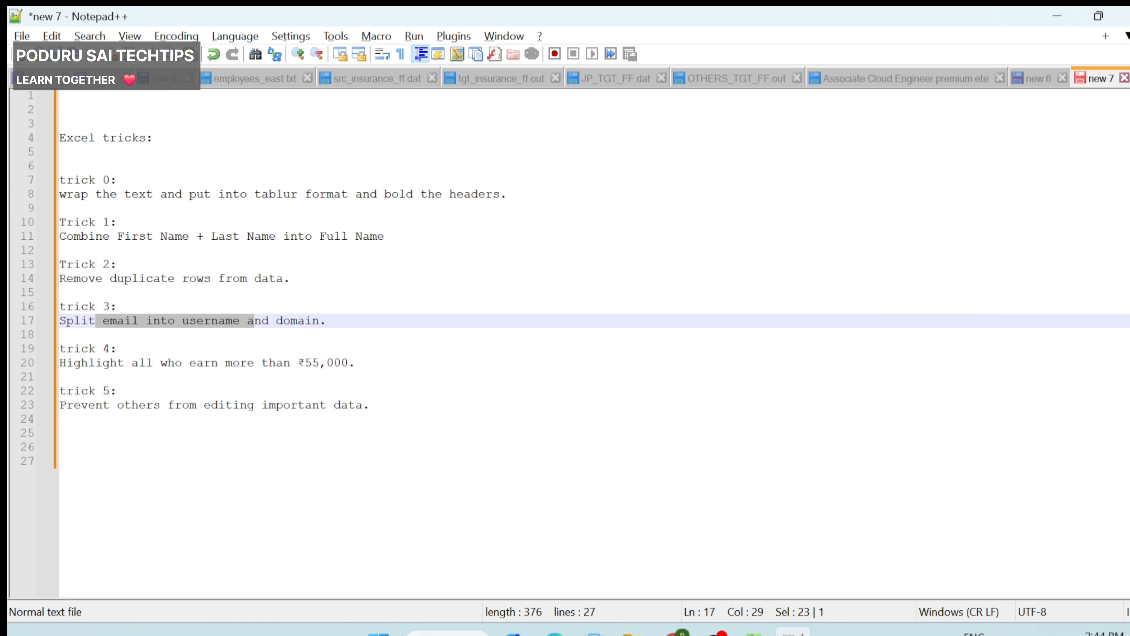
Step: Highlight the Excel trick lines in Notepad++, ending with the whole list selected
drag(88, 363, 355, 363)
drag(134, 419, 60, 377)
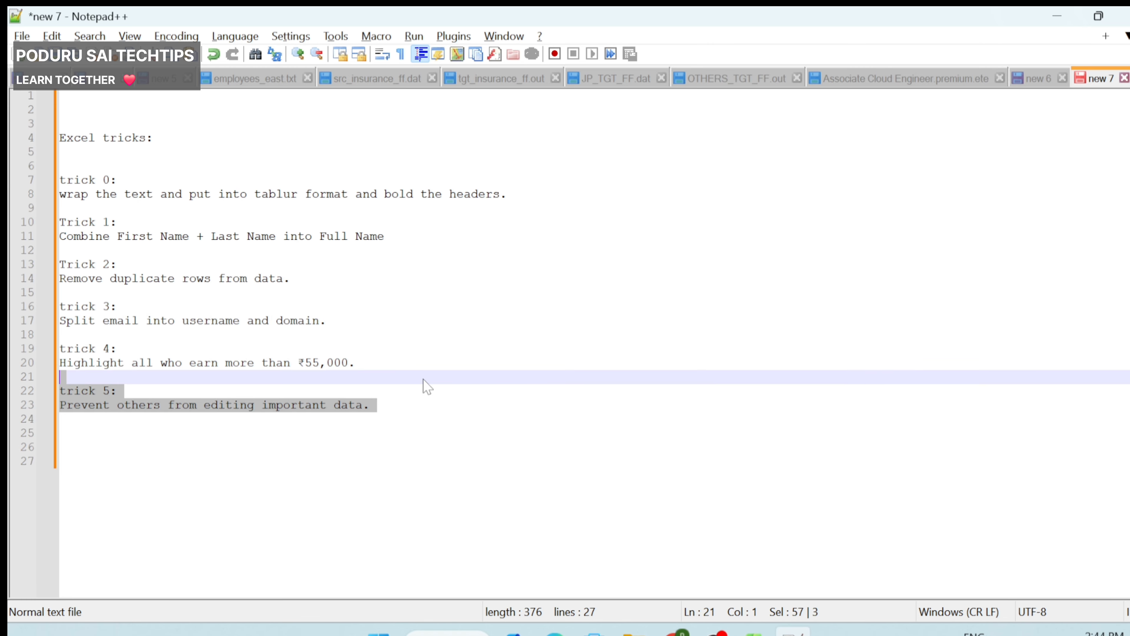
drag(378, 405, 29, 140)
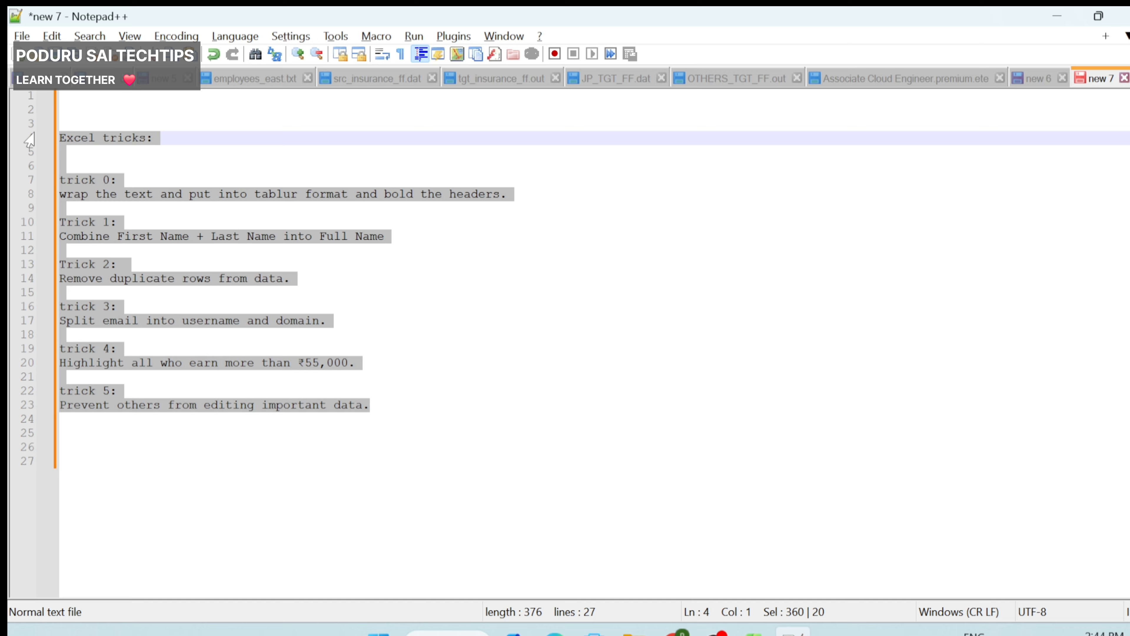
Step: Add a new line reading 'lets see...' below the tricks list
click(330, 356)
click(134, 419)
key(Return)
key(Return)
text(lets)
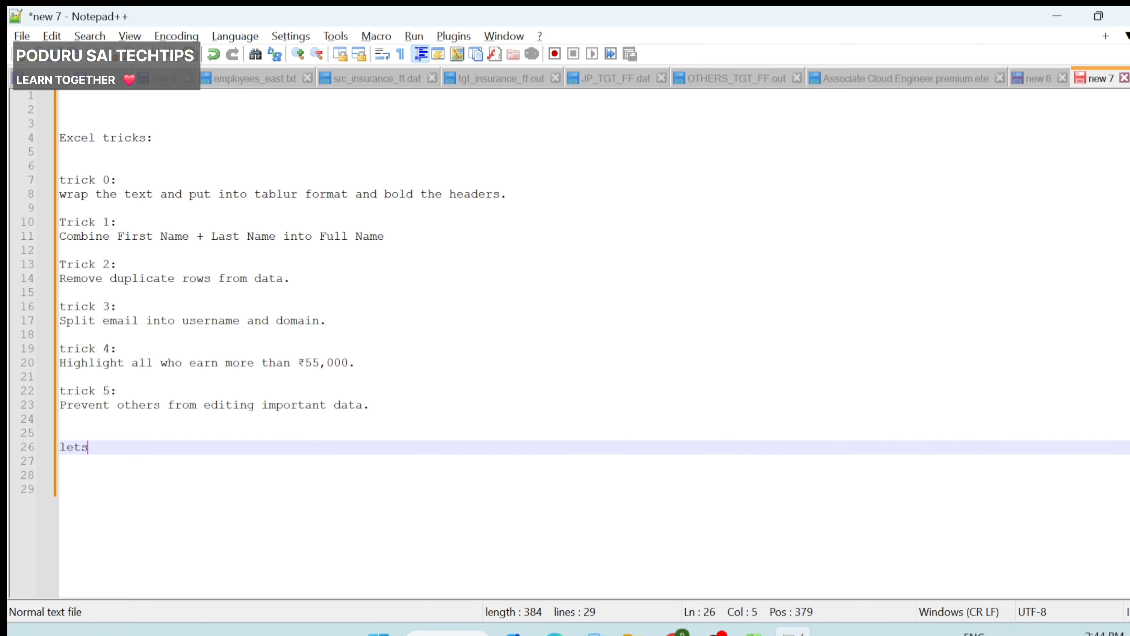
text( see...)
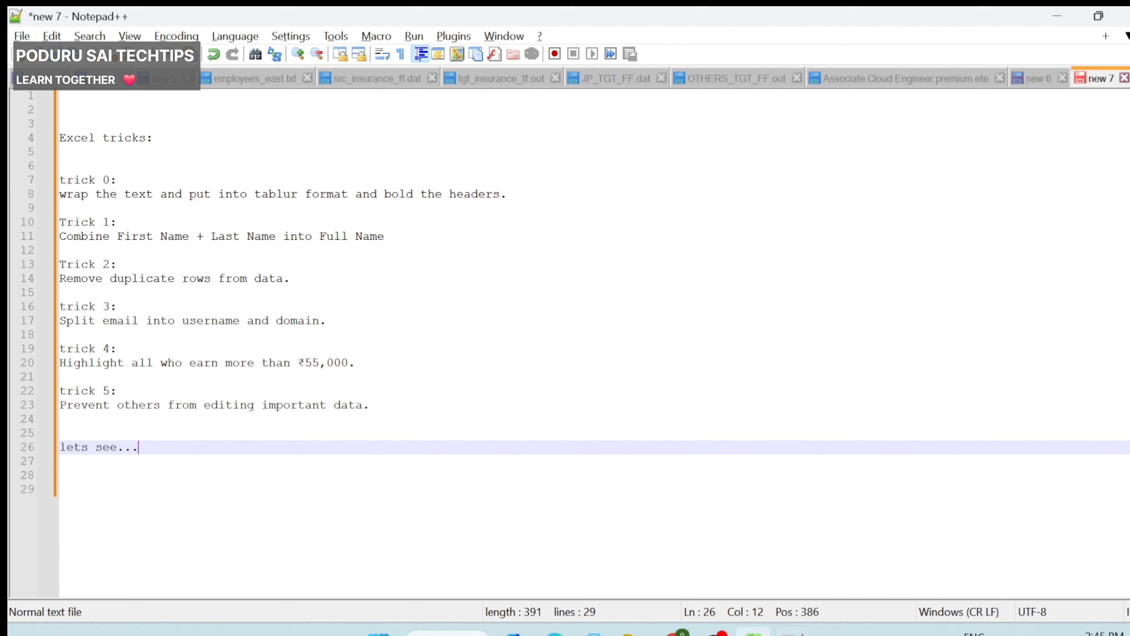
Step: Select the whole employee table and apply All Borders to every cell
drag(60, 194, 507, 194)
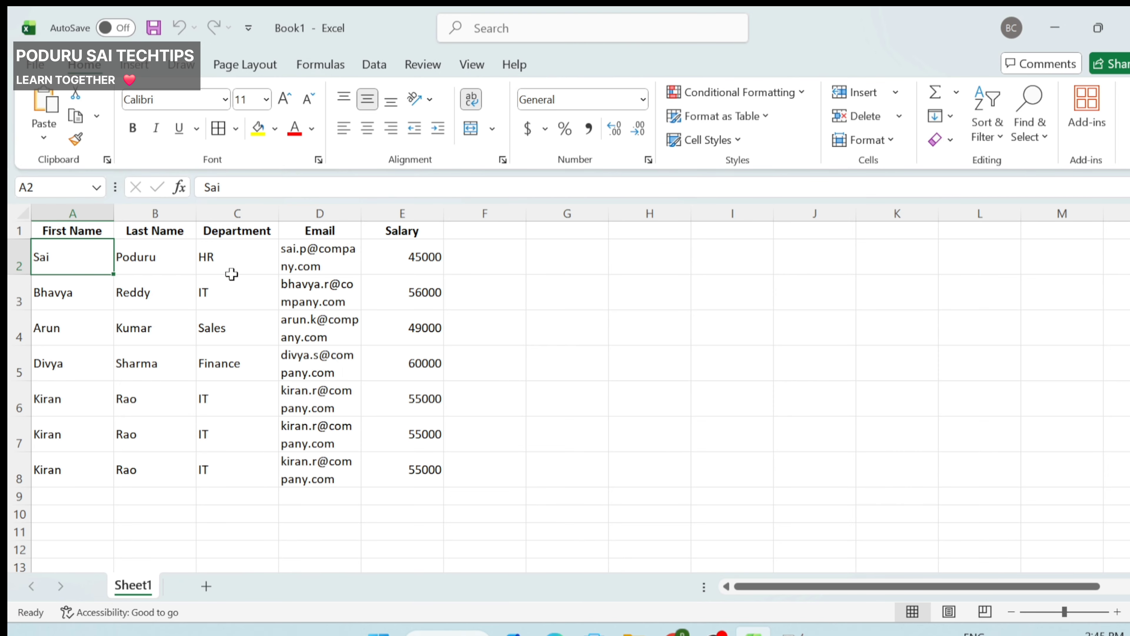
click(87, 292)
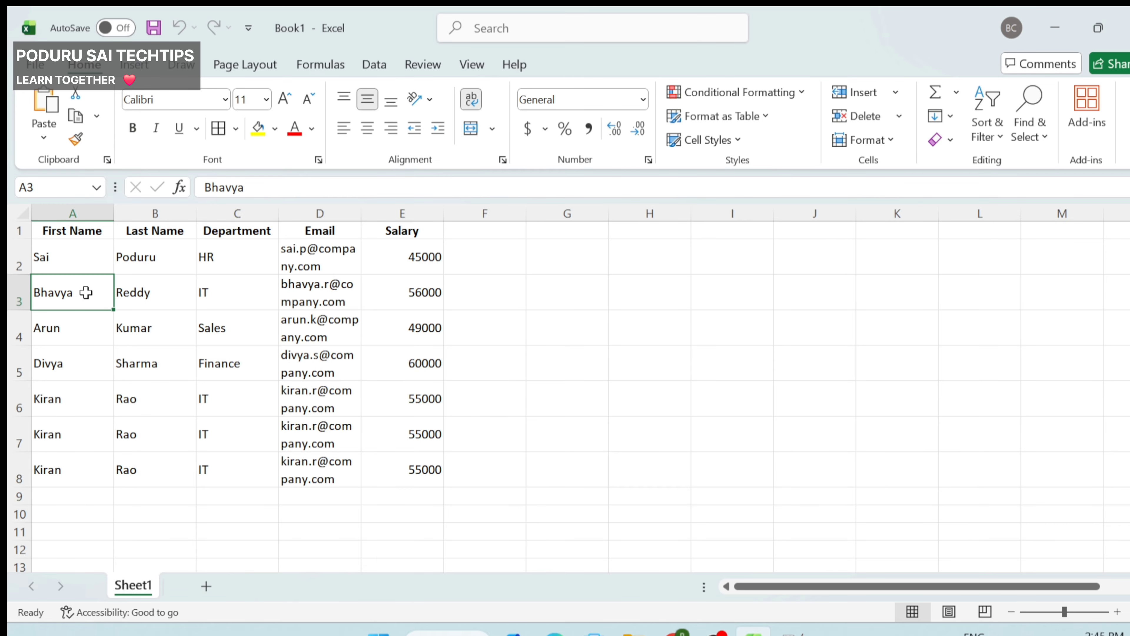
key(ctrl+a)
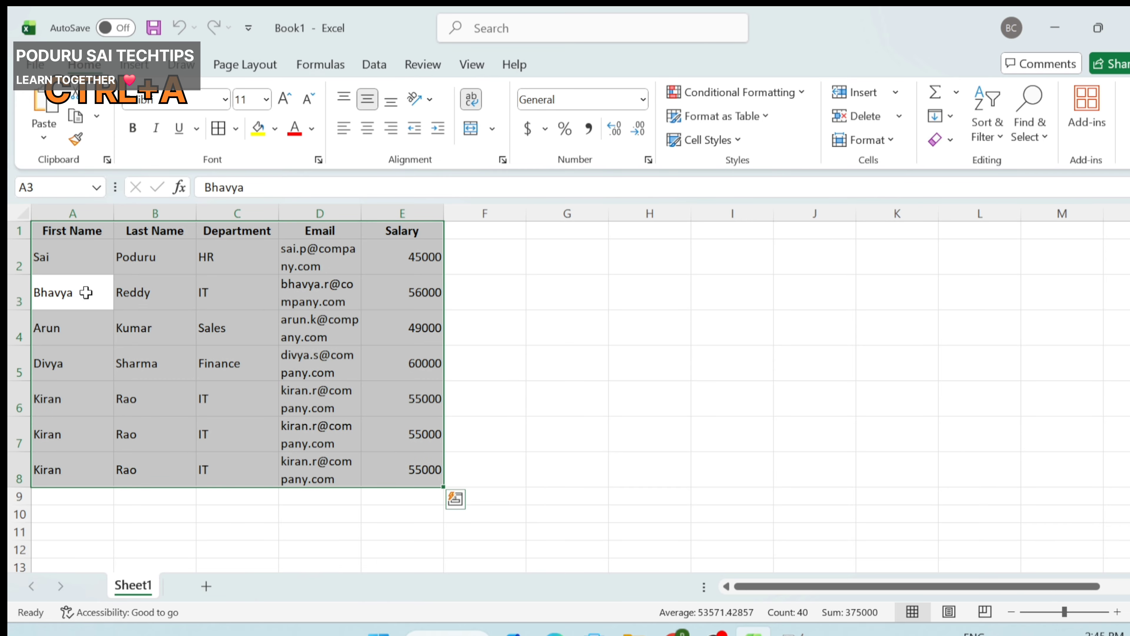
key(alt+h)
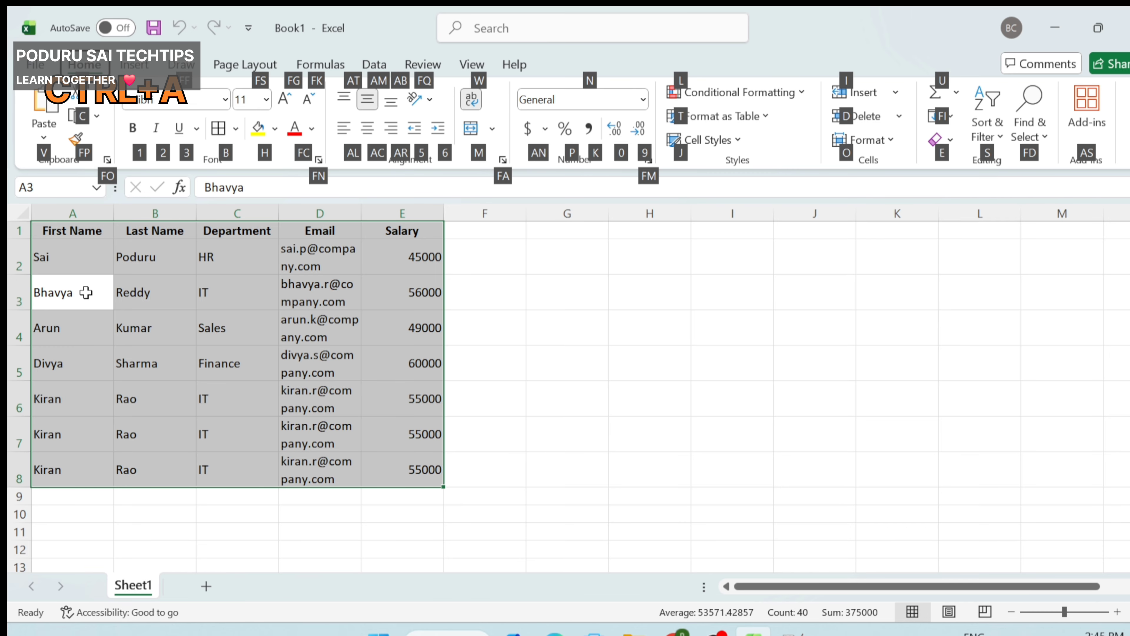
key(b)
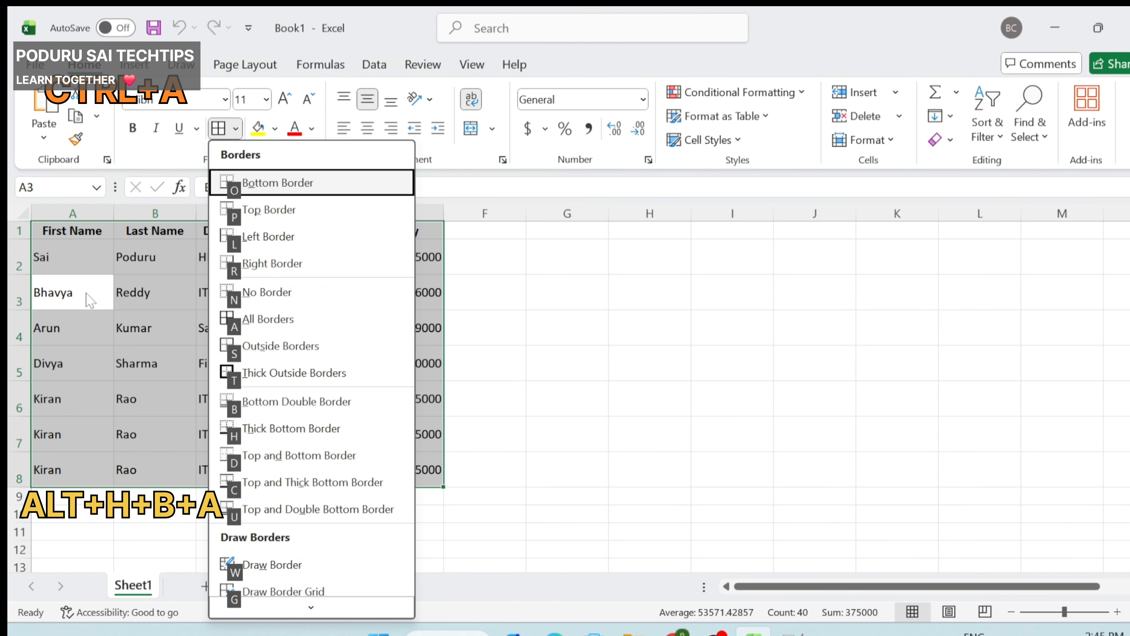
key(a)
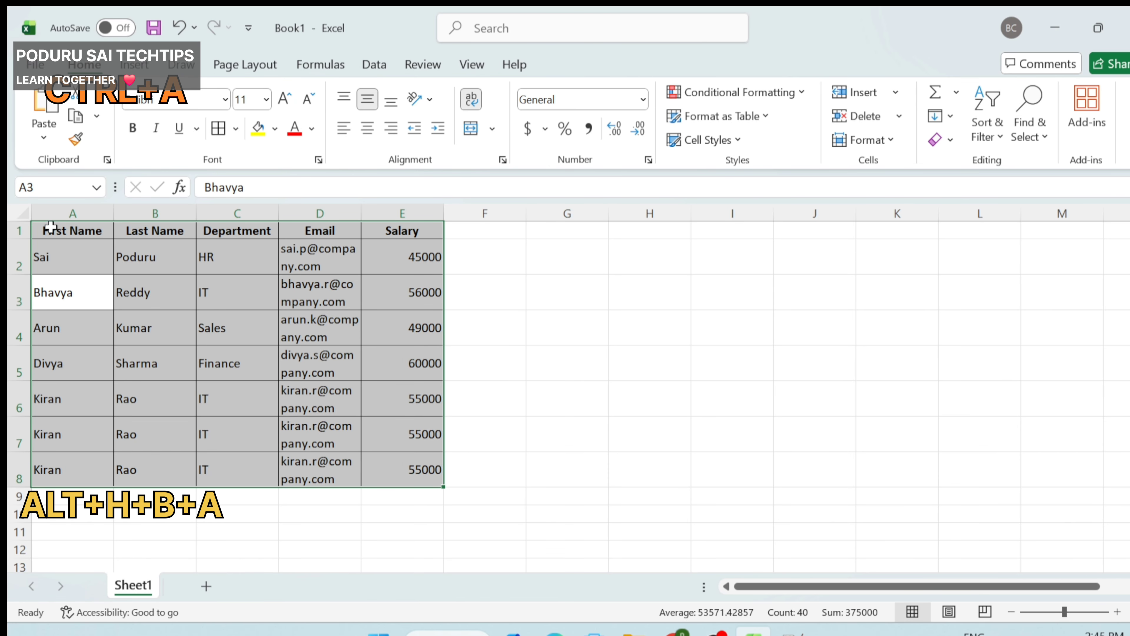
Step: Undo the borders, then reselect the table and restore All Borders
key(ctrl+z)
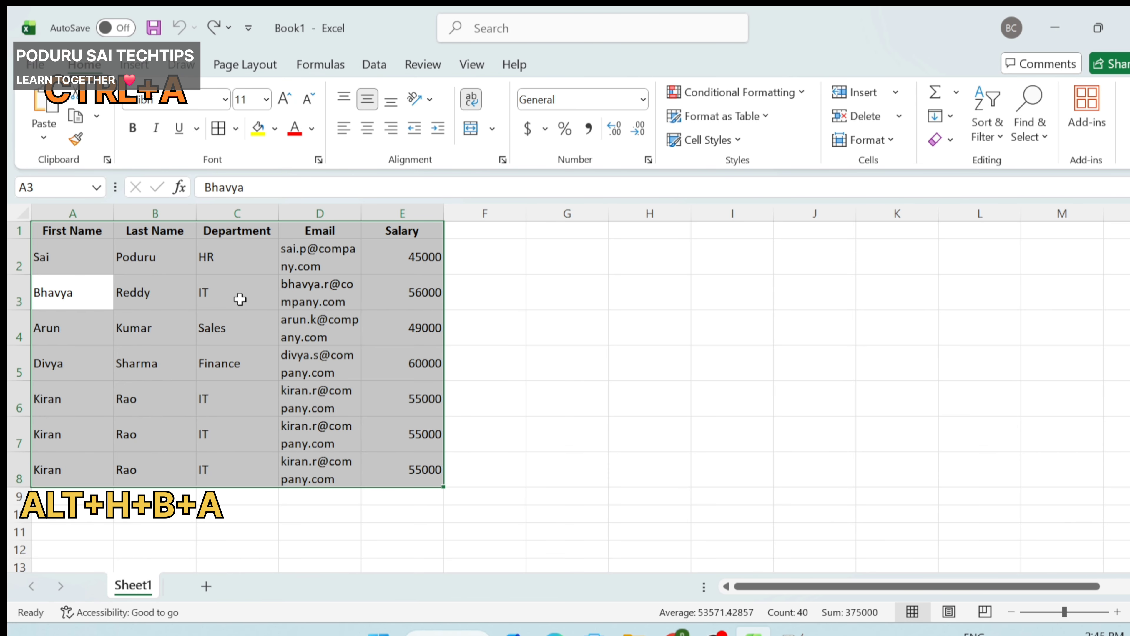
click(228, 277)
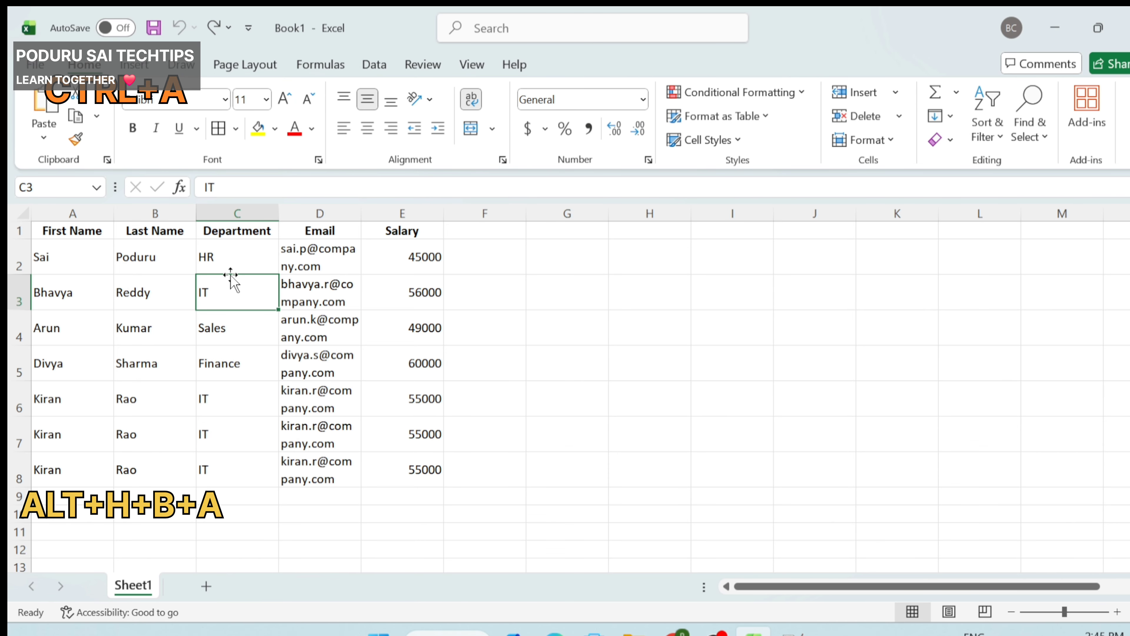
click(73, 233)
key(ctrl+a)
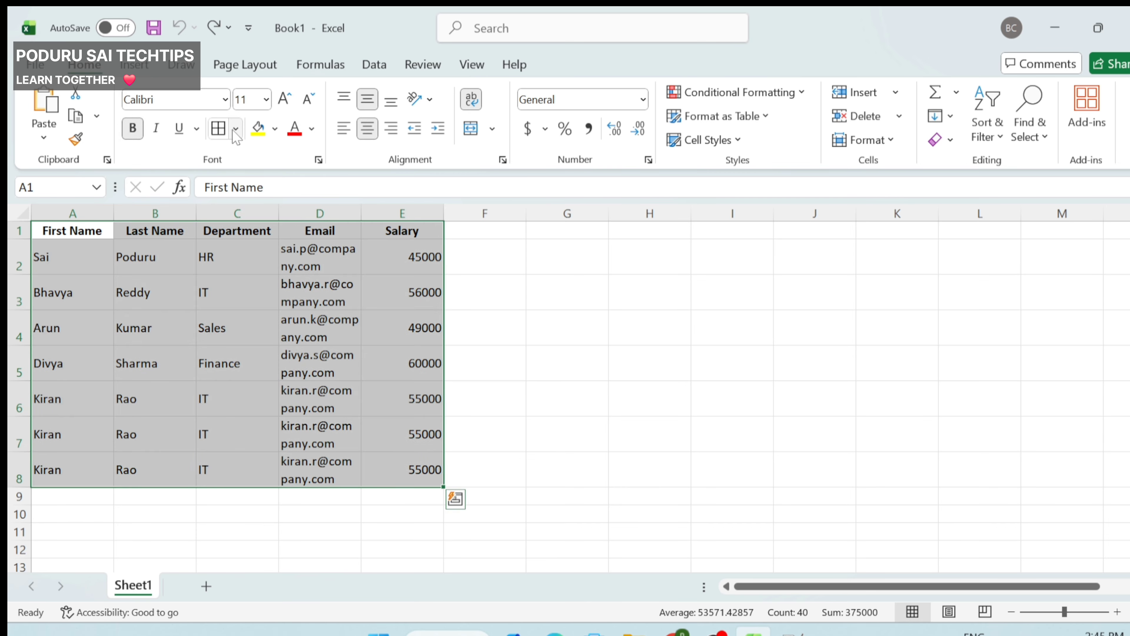
click(219, 128)
click(268, 324)
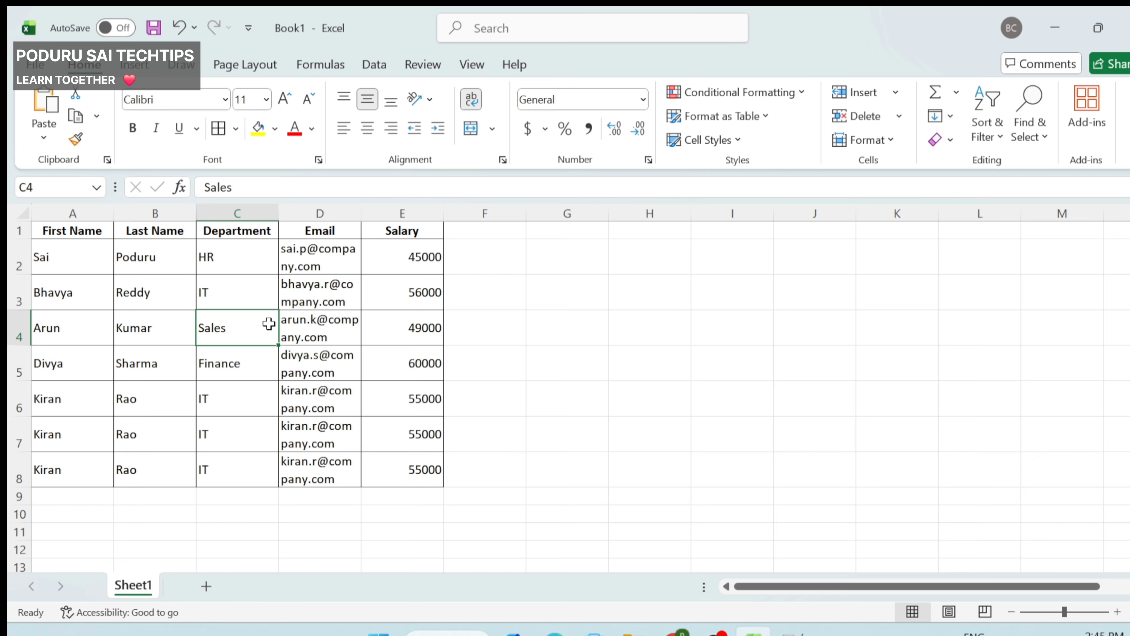
Step: Select the employee table and turn Wrap Text off so rows return to single height
click(46, 269)
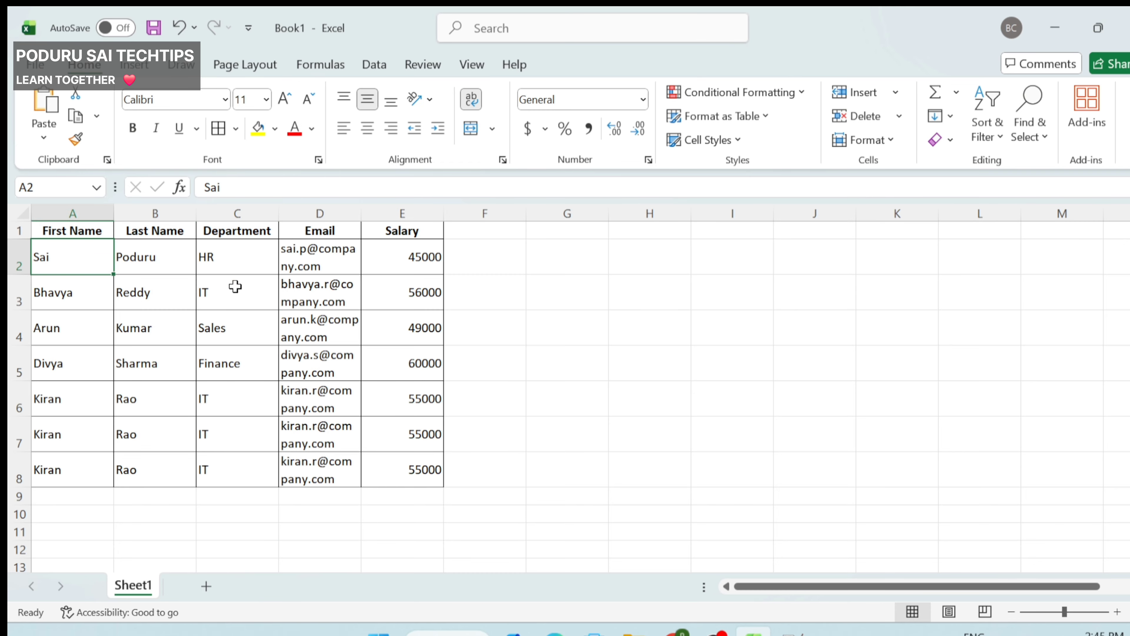
click(71, 289)
key(ctrl+a)
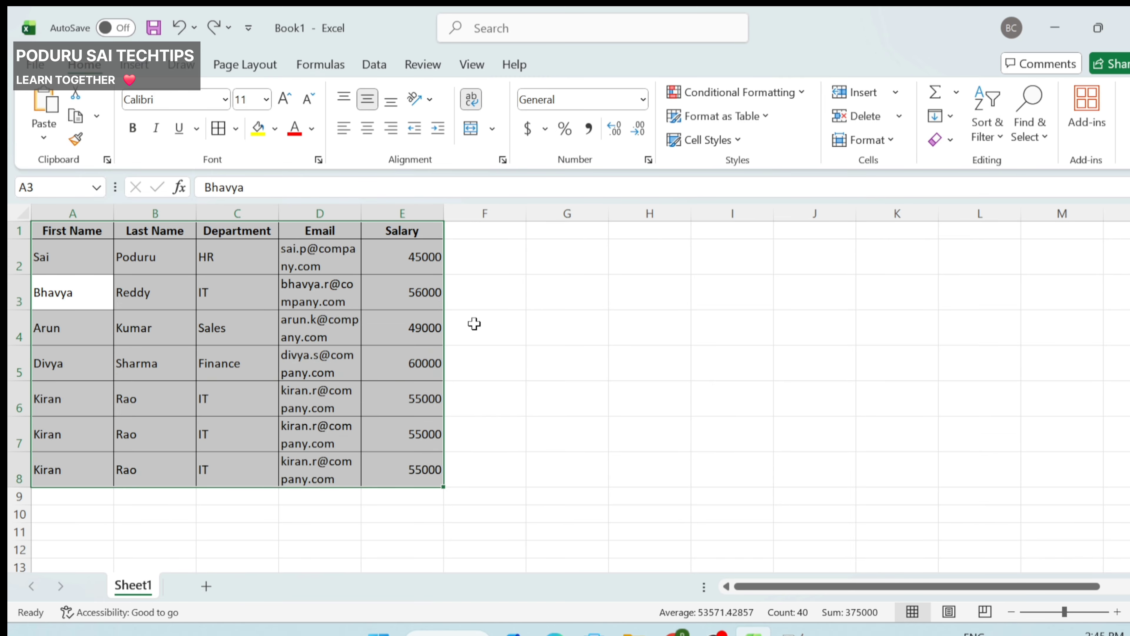
click(383, 367)
key(ctrl+a)
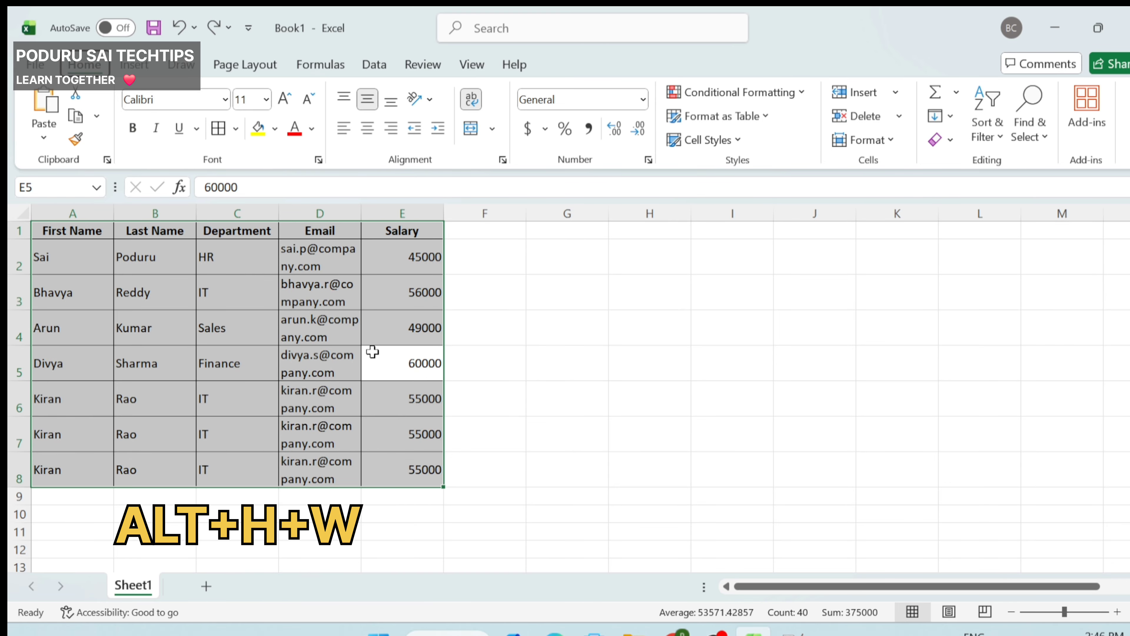
key(alt+h)
key(w)
click(152, 286)
Step: Select the header row and remove its bold formatting with Ctrl+B
drag(43, 230, 416, 356)
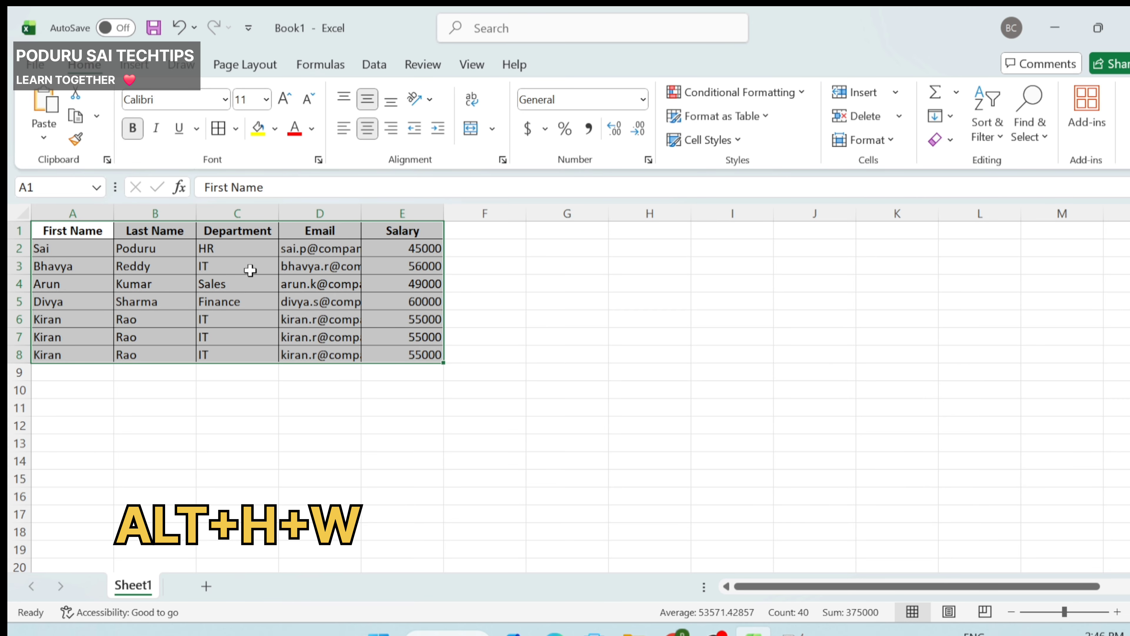
click(254, 285)
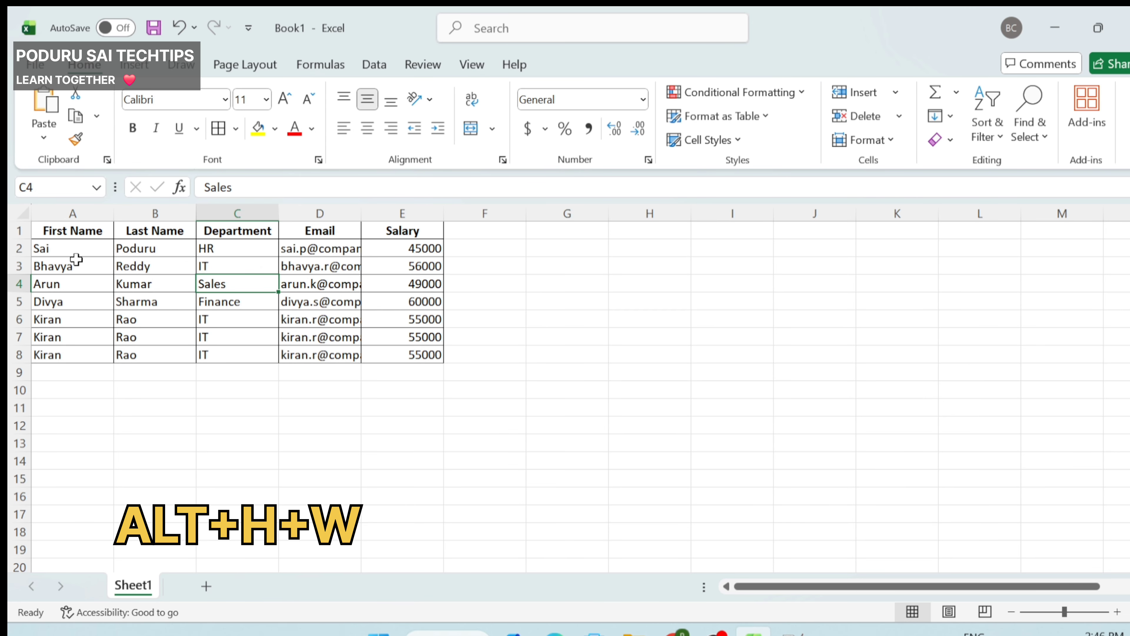
click(39, 227)
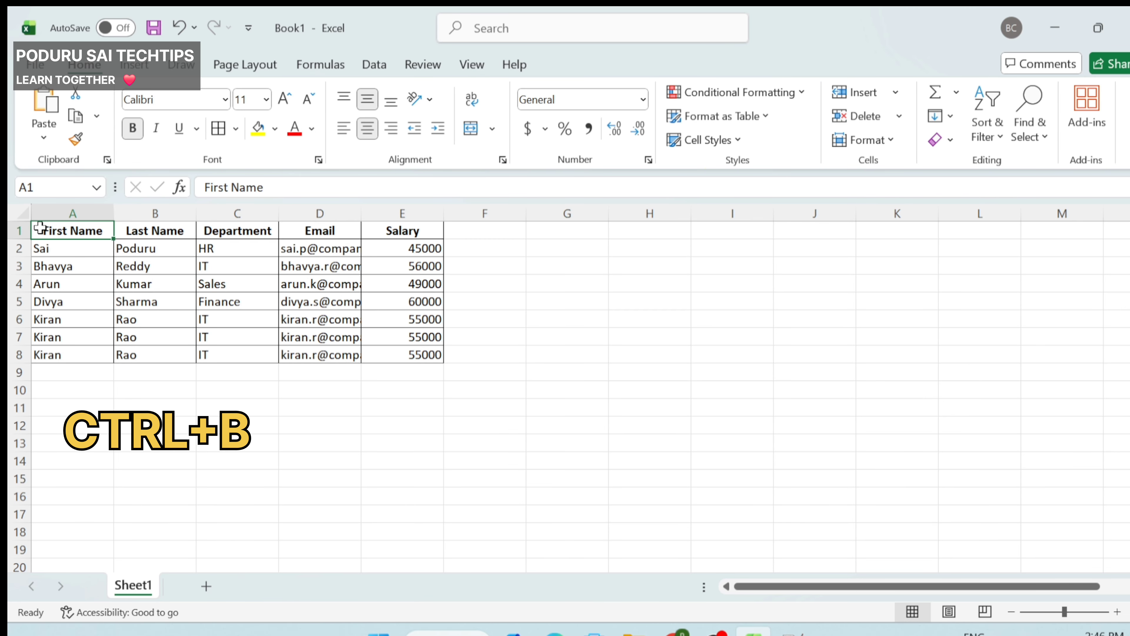
key(shift+Right)
key(shift+Right)
key(shift+Right)
key(shift+Right)
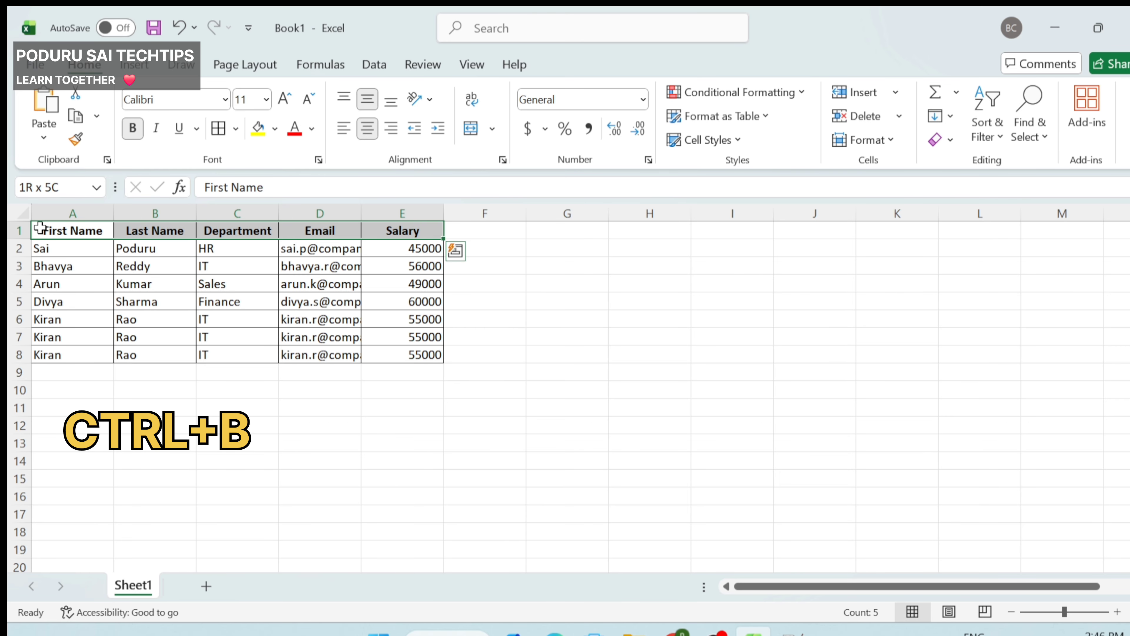
key(ctrl+b)
key(ctrl+b)
Step: Re-bold the header row and insert a blank column C before Department
click(309, 270)
click(232, 214)
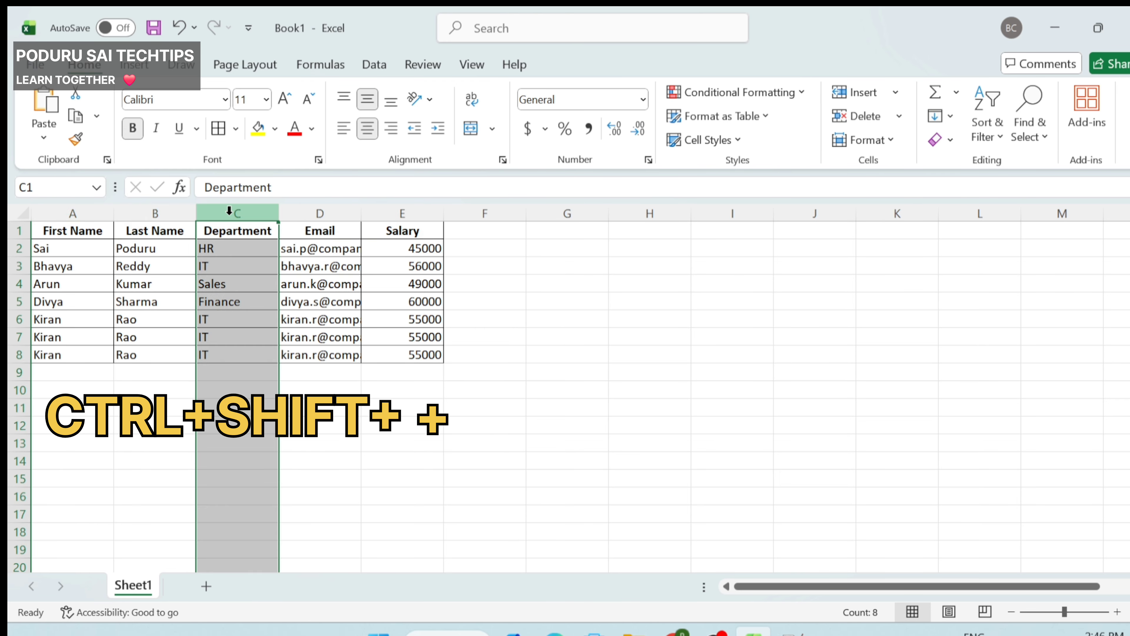
right_click(232, 215)
click(270, 398)
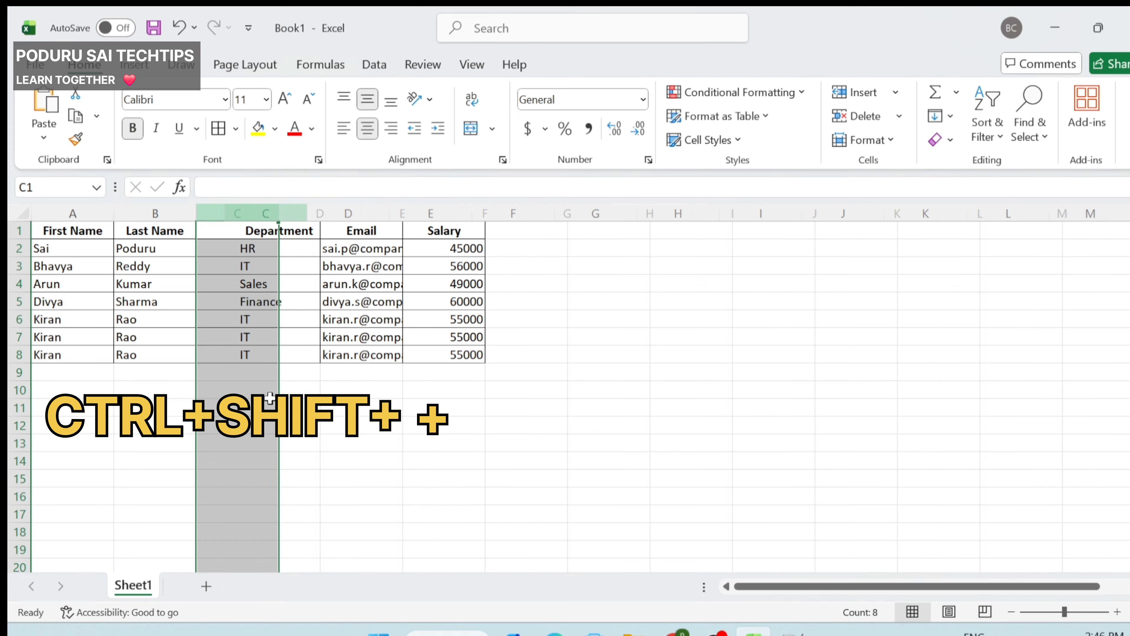
click(229, 229)
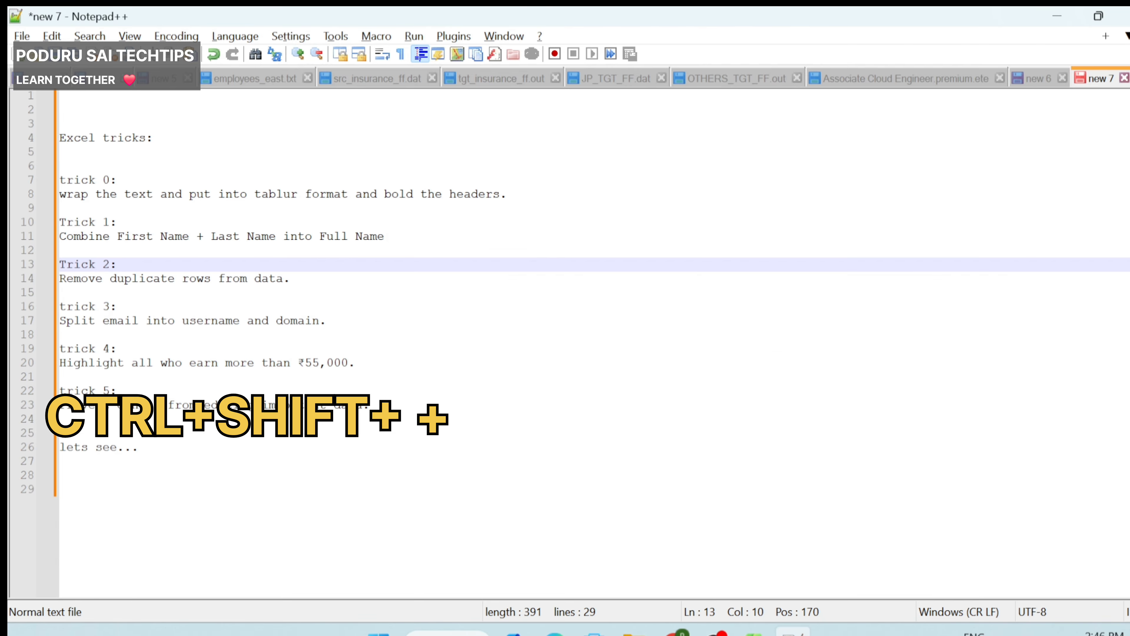
Step: Check the combine-names note and label the new column C1 'Full name'
drag(65, 236, 406, 245)
key(alt+Tab)
click(41, 253)
drag(41, 253, 118, 250)
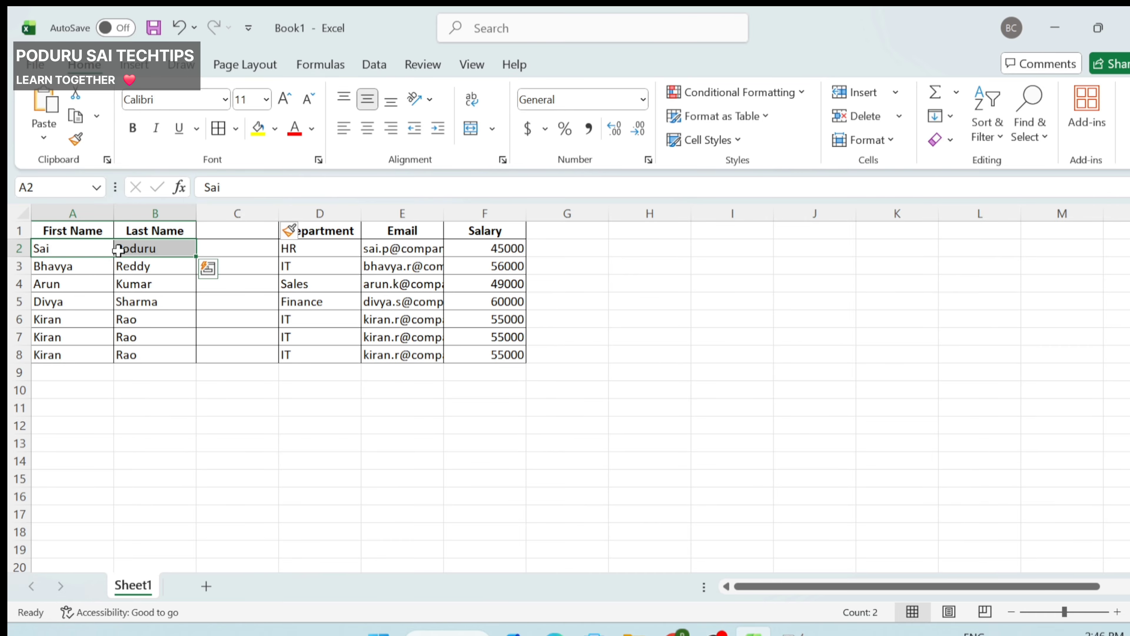
click(219, 224)
text(Full)
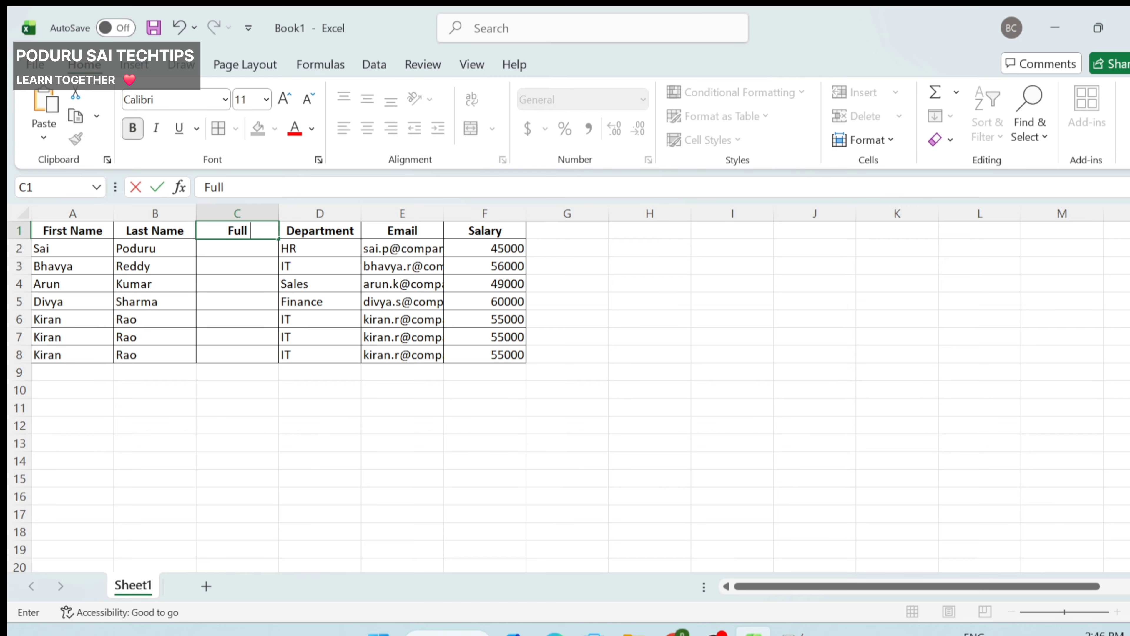
text( name)
click(220, 249)
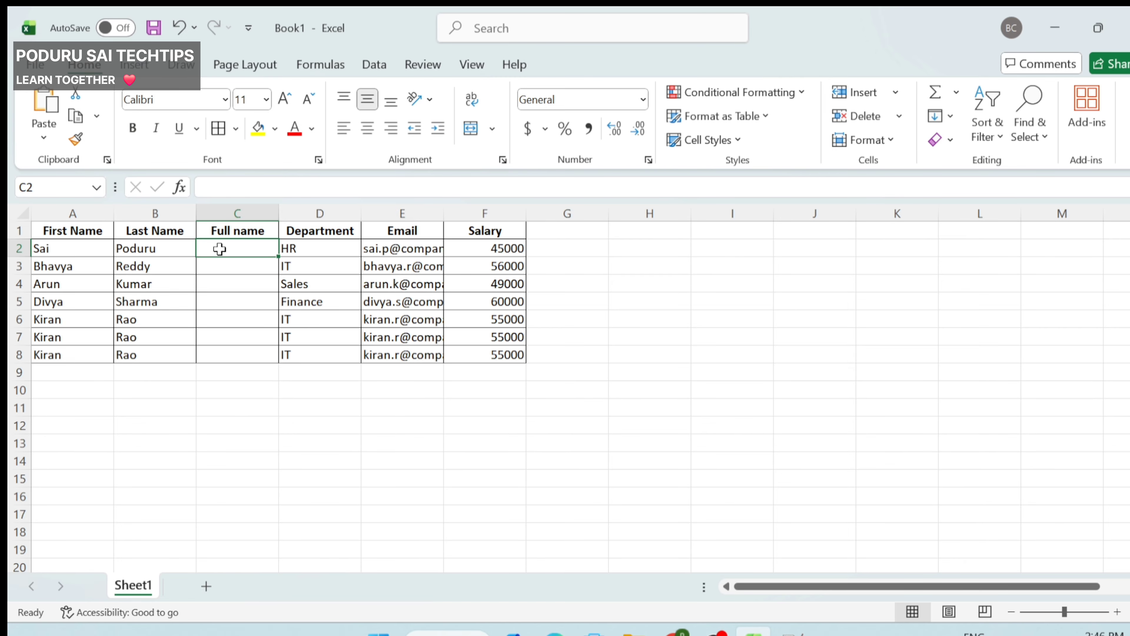
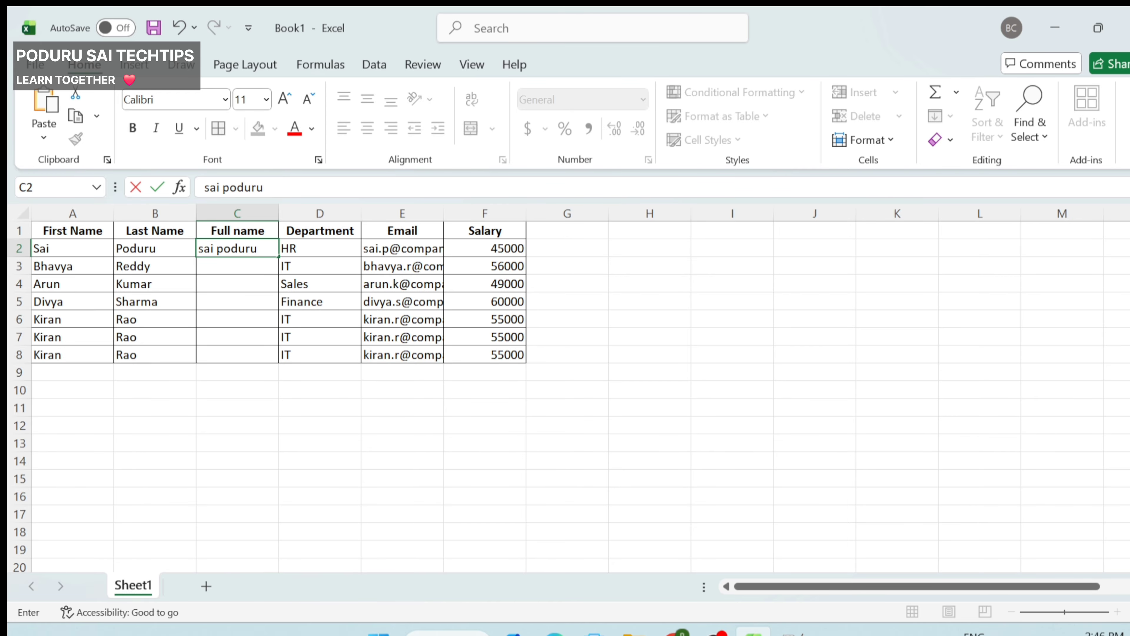
key(Return)
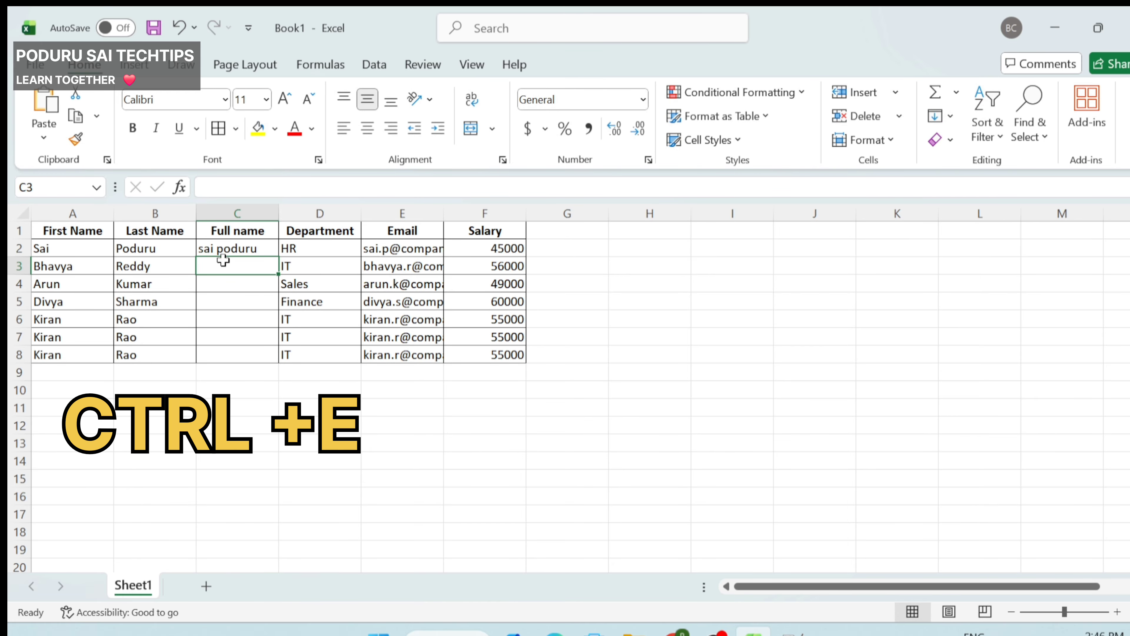
key(ctrl+e)
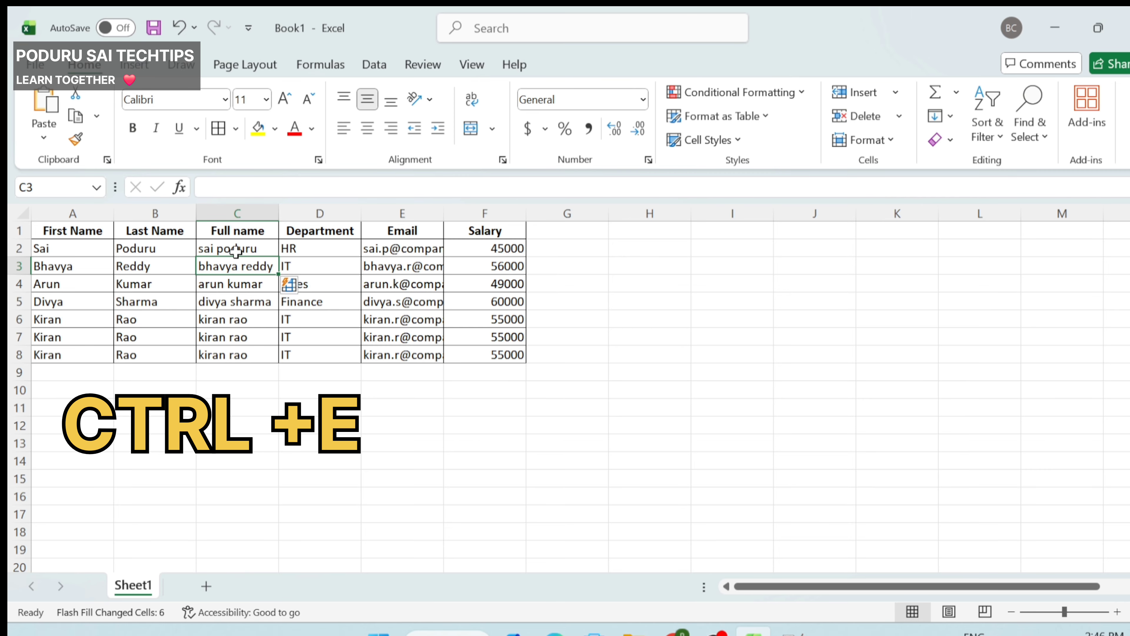
drag(225, 249, 227, 355)
click(305, 336)
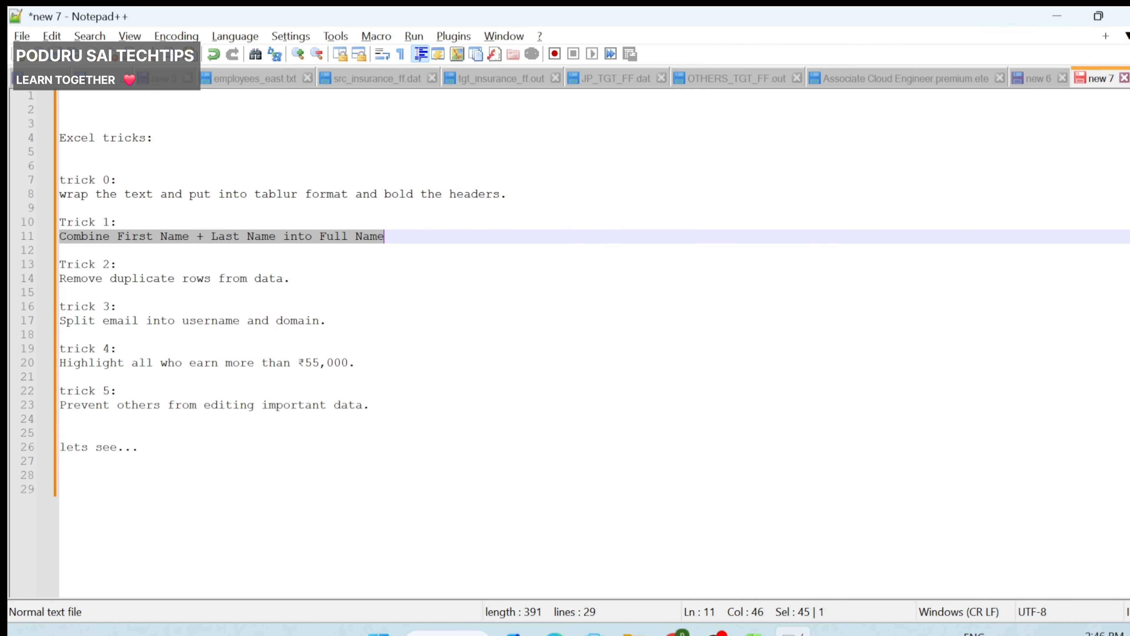
Step: Read the Trick 2 remove-duplicates note and select the repeated Kiran rows 6 to 8
drag(384, 236, 424, 213)
click(291, 243)
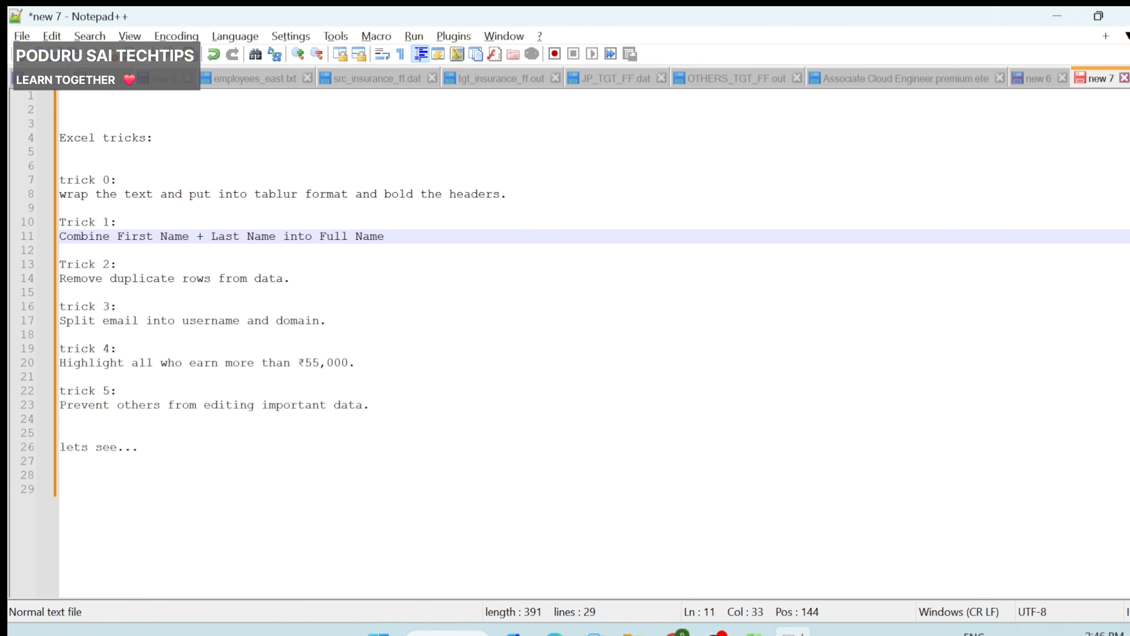
click(58, 269)
drag(88, 278, 276, 278)
click(292, 279)
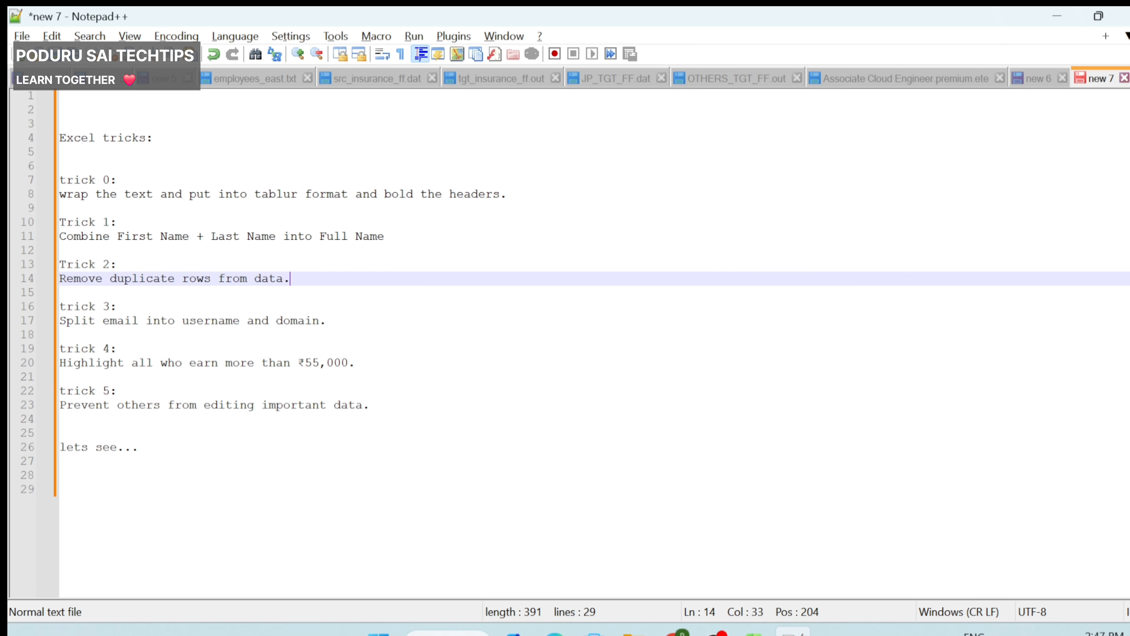
key(alt+Tab)
drag(70, 322, 472, 352)
Step: Select a cell in the table and open the Data tab's Remove Duplicates dialog
click(96, 318)
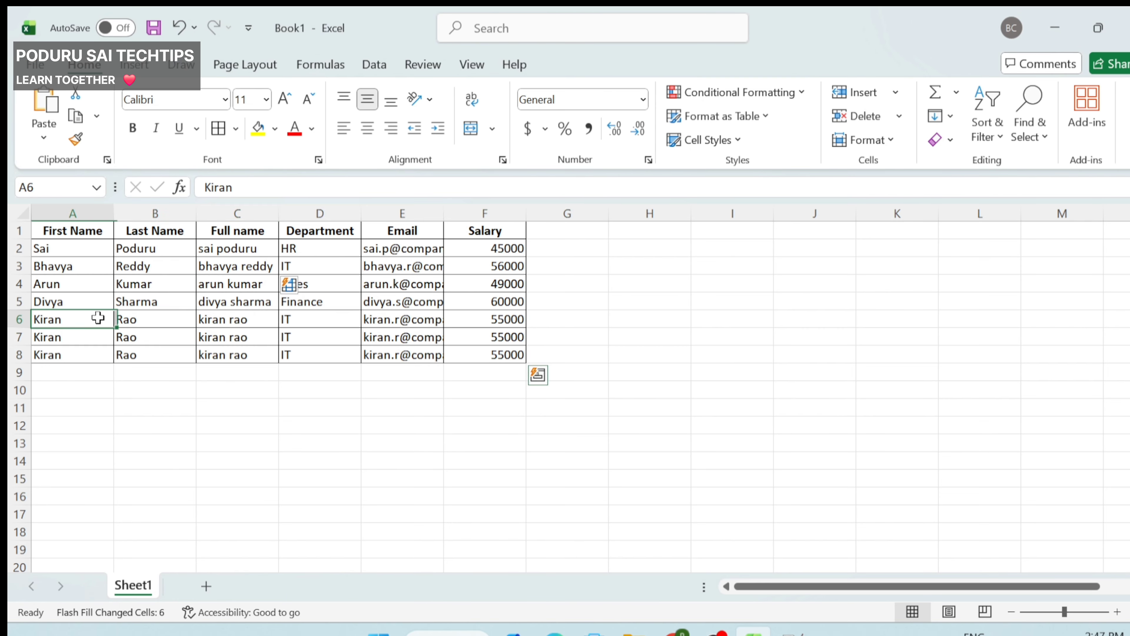
drag(15, 336, 16, 350)
click(66, 344)
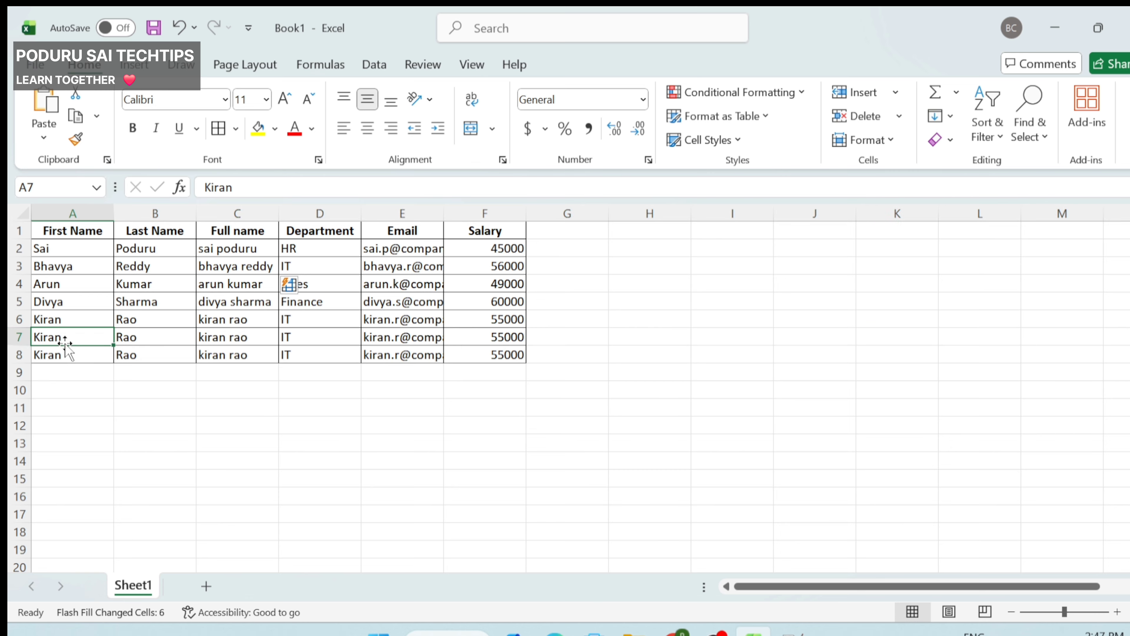
click(142, 354)
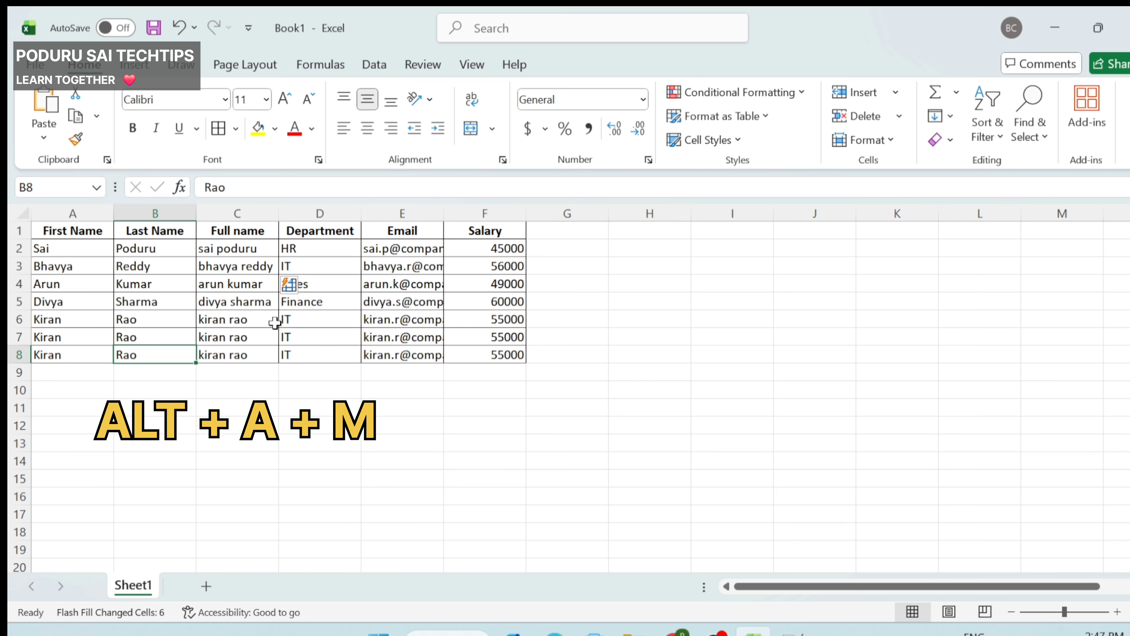
key(alt+d)
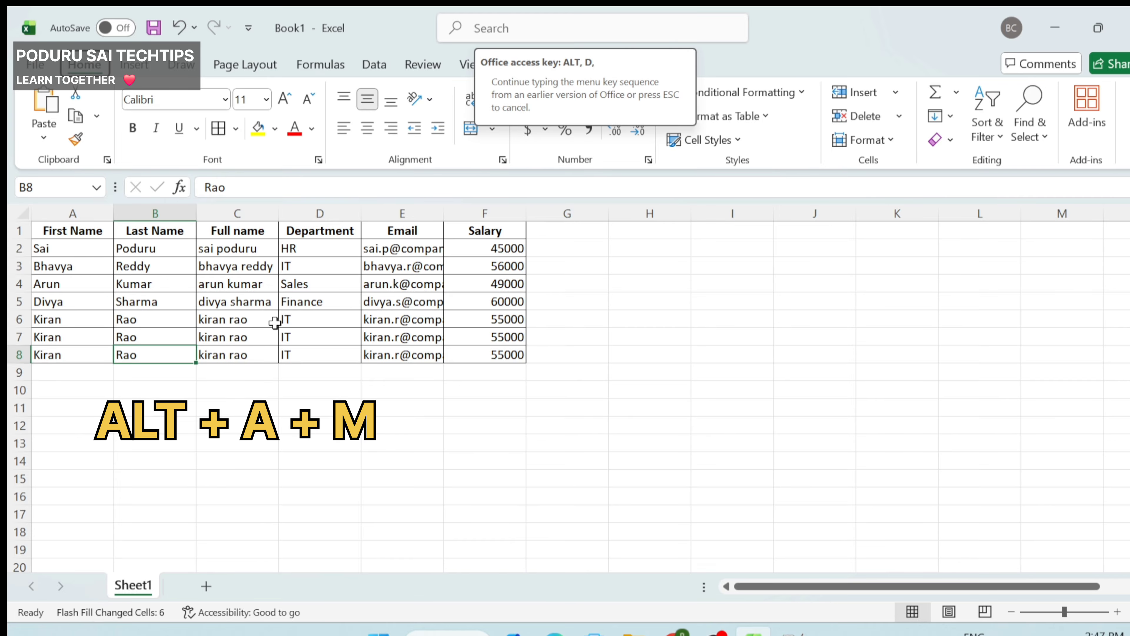
click(381, 75)
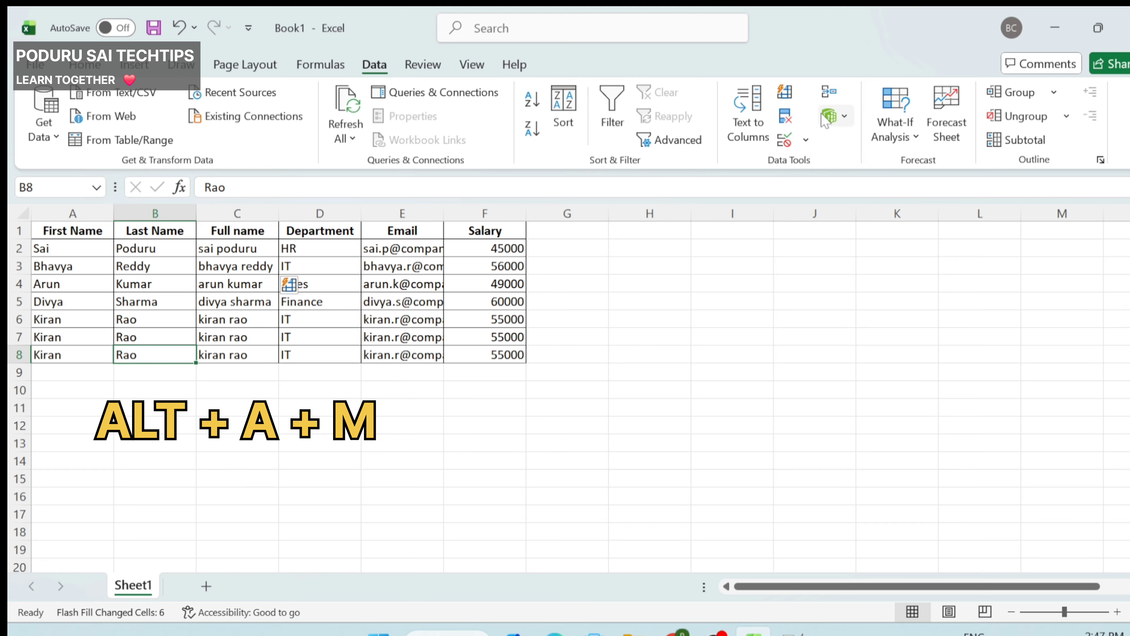
click(785, 119)
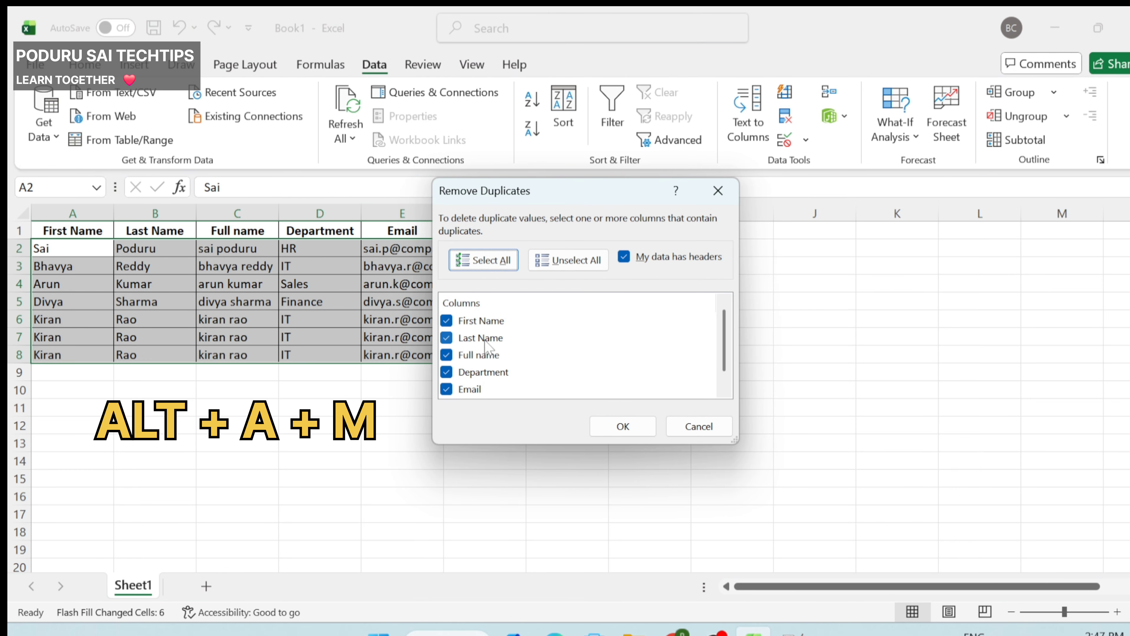
scroll(510, 382, down, 1)
scroll(485, 312, up, 1)
scroll(491, 356, down, 1)
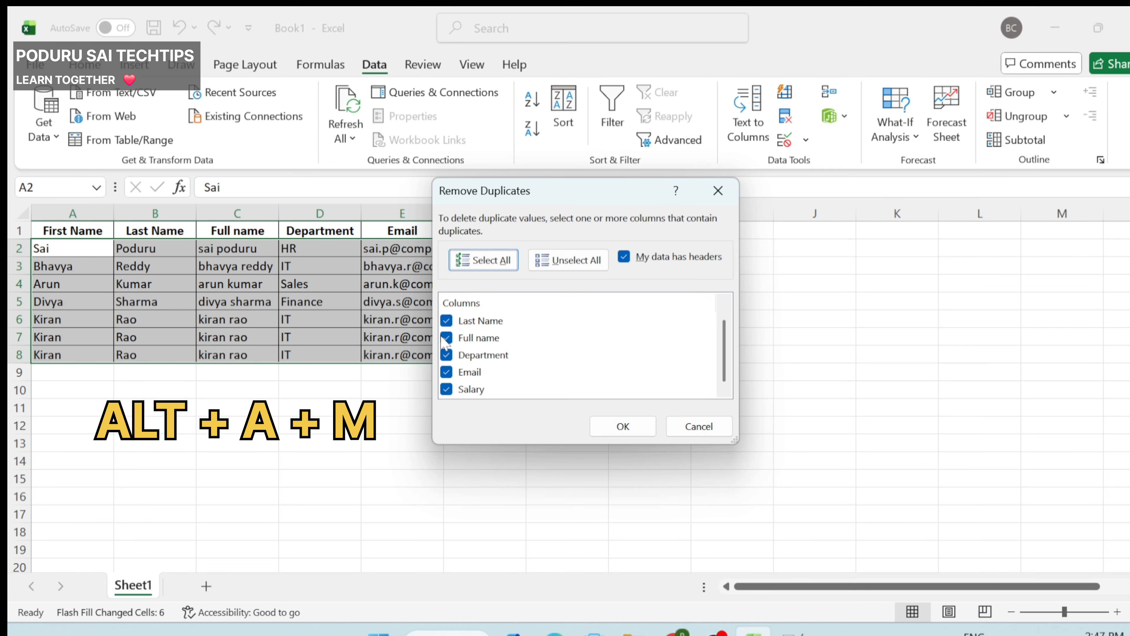
click(446, 388)
click(446, 371)
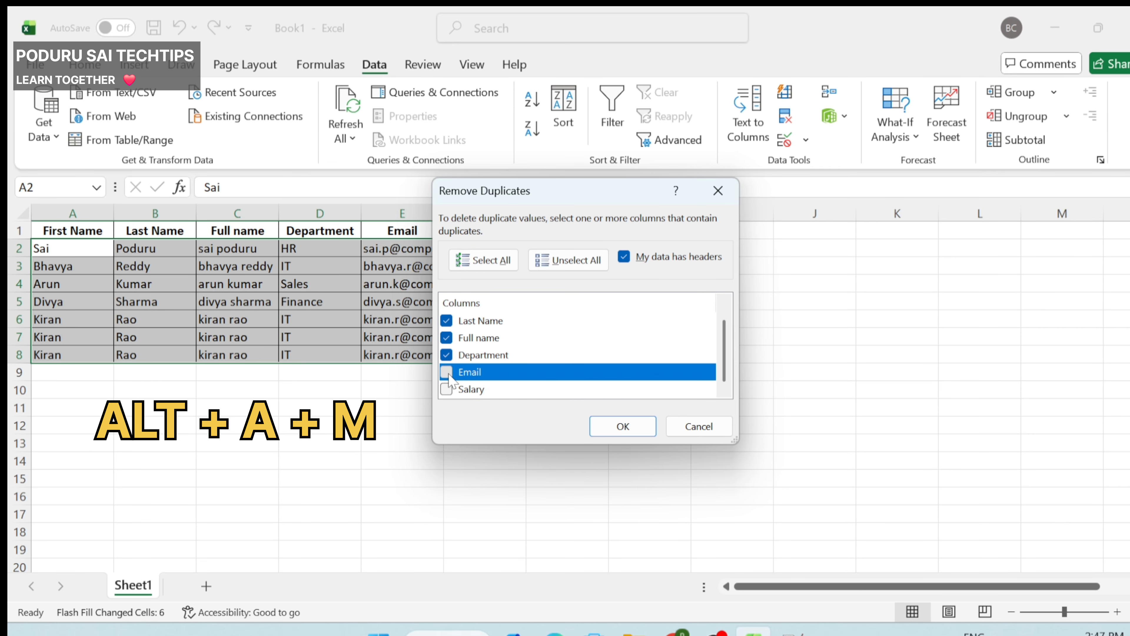
click(446, 372)
click(446, 389)
click(606, 435)
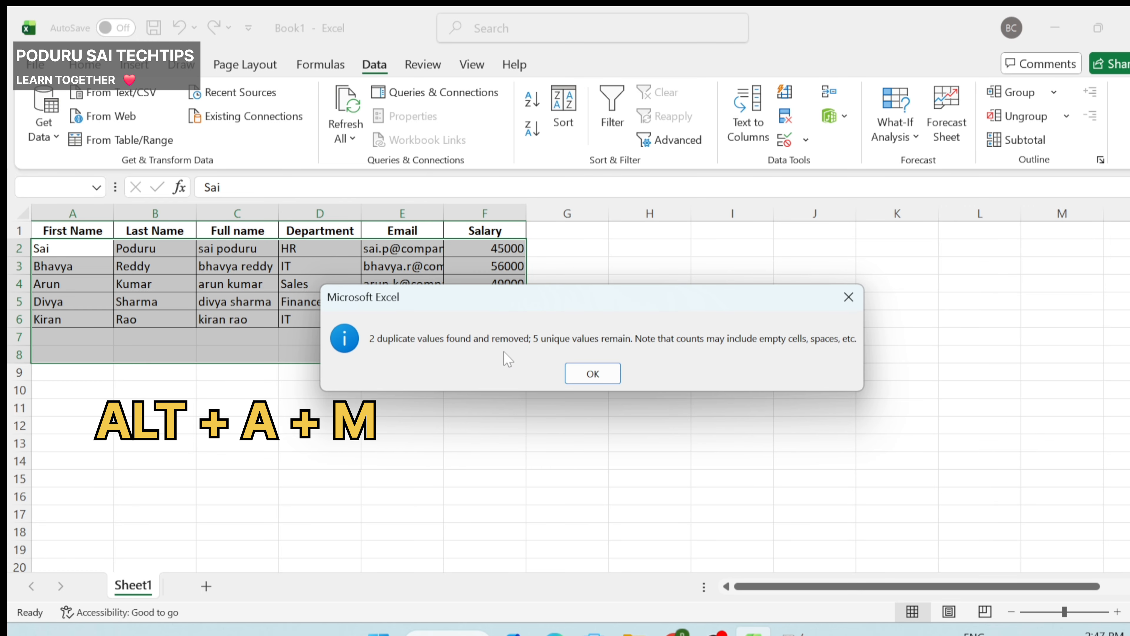
click(593, 374)
Step: Review the duplicate-rows and split-email notes in Notepad++
click(111, 302)
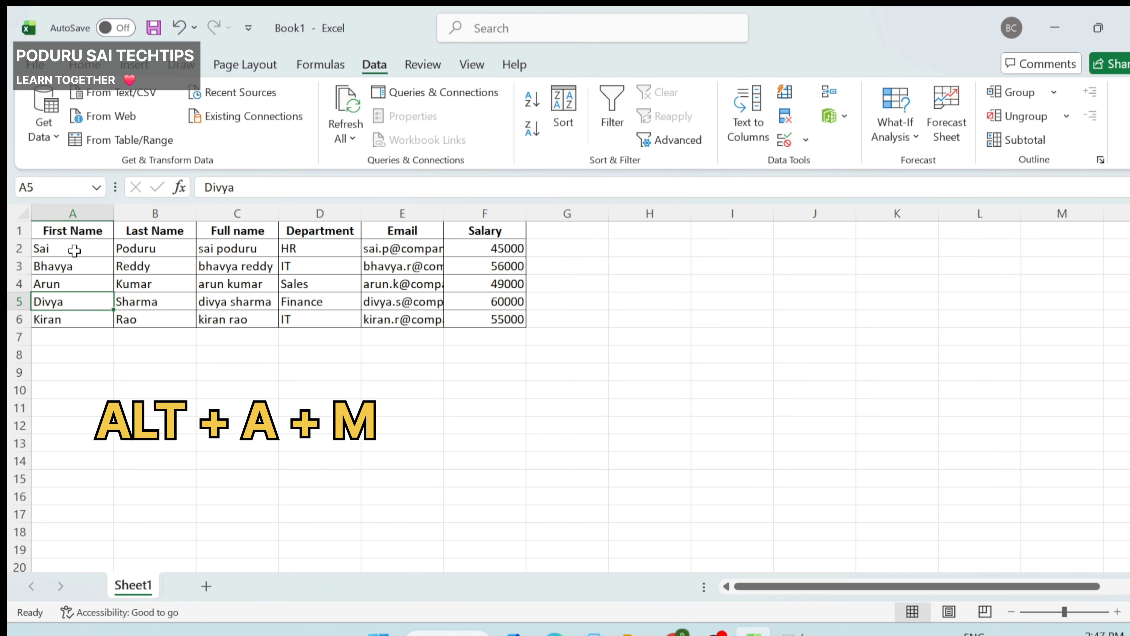
key(alt+Tab)
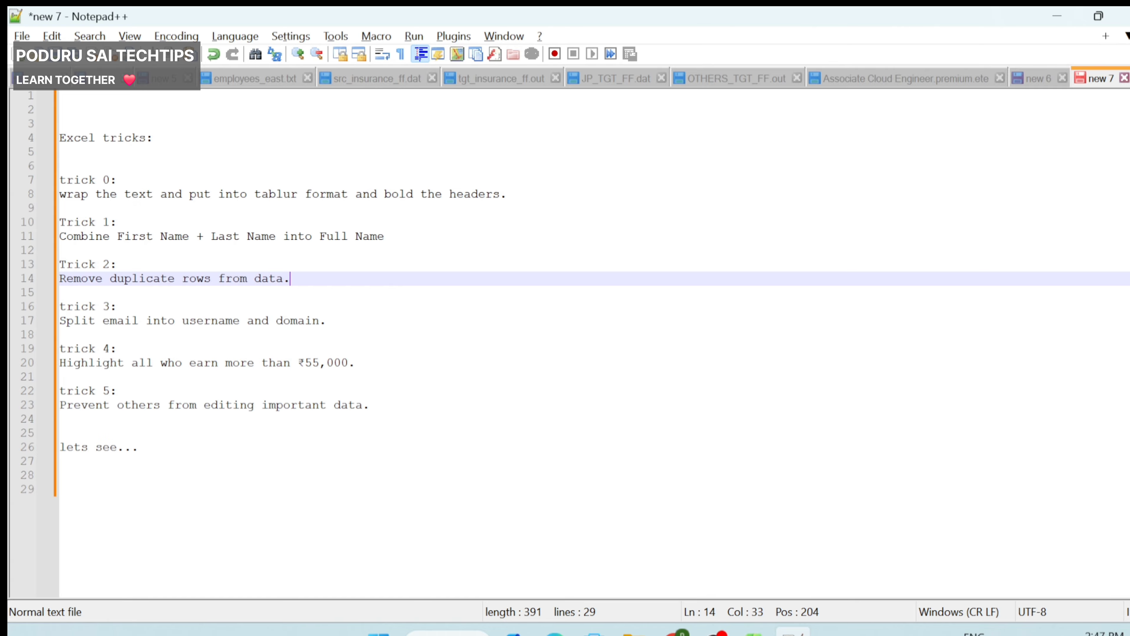
drag(102, 278, 284, 279)
click(117, 306)
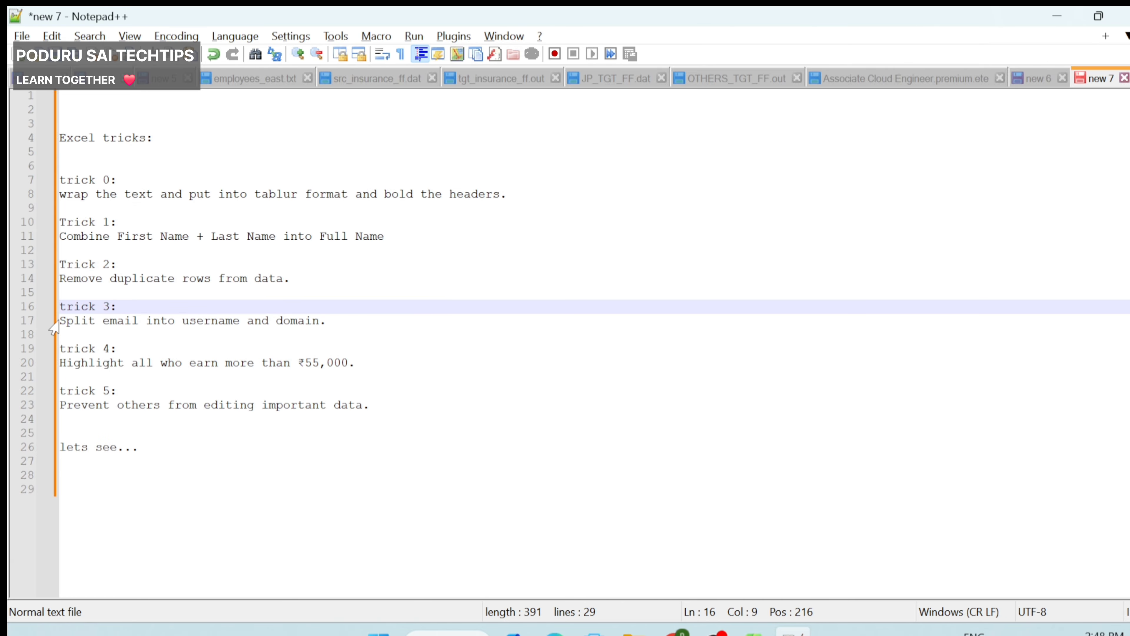
drag(54, 329, 200, 330)
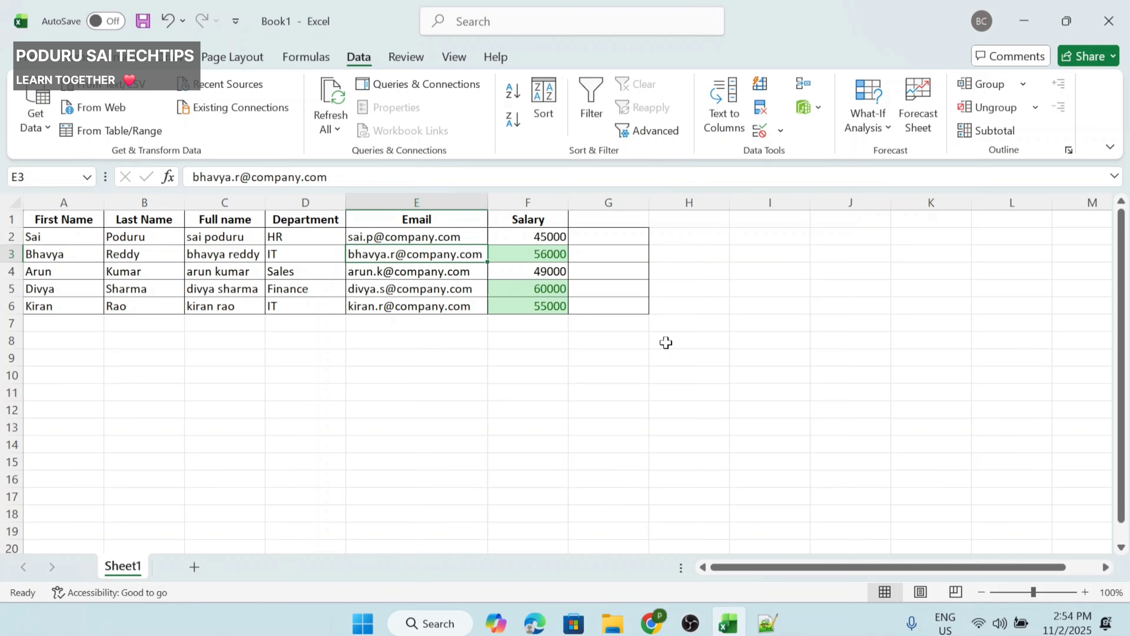
Step: Copy the email addresses E2:E6 and paste them into G2:G6
drag(406, 239, 409, 307)
key(ctrl+c)
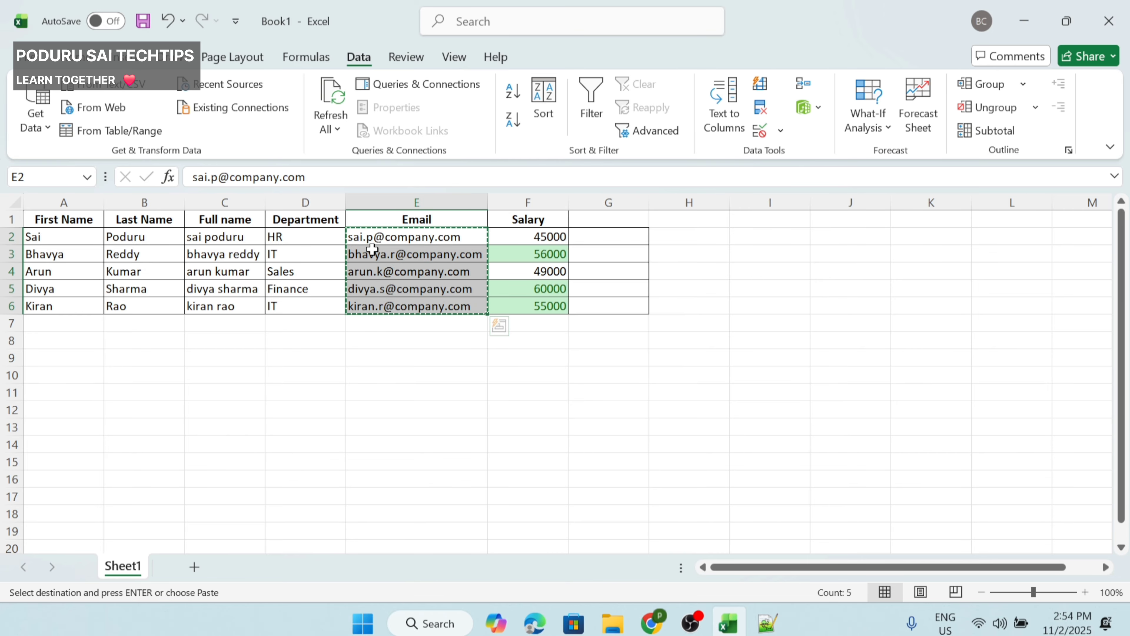
click(584, 231)
key(ctrl+v)
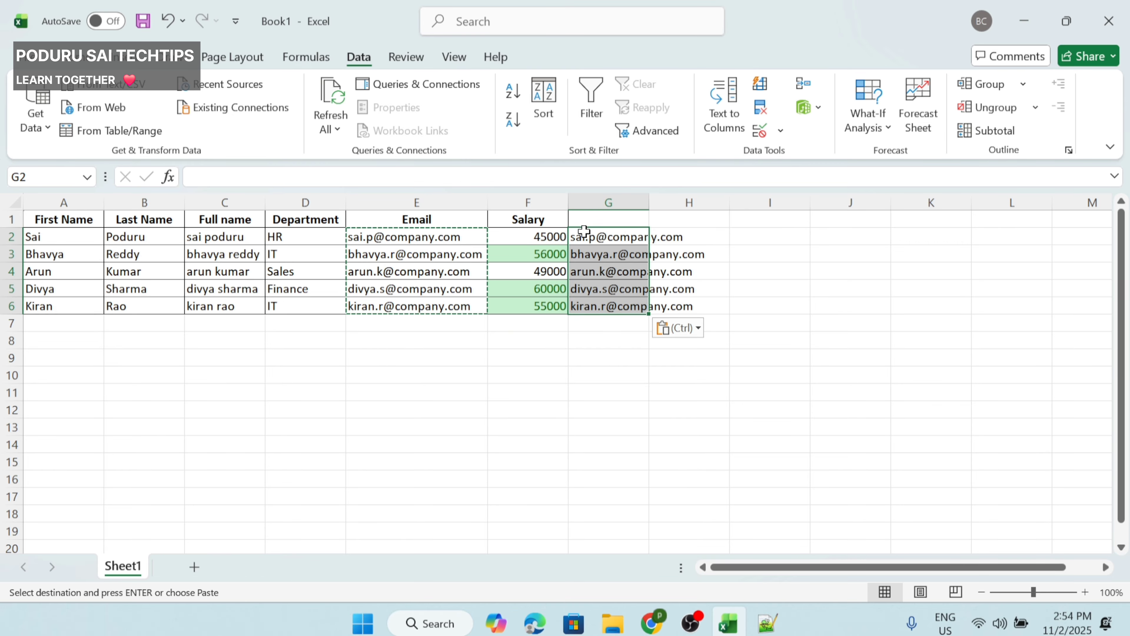
click(598, 220)
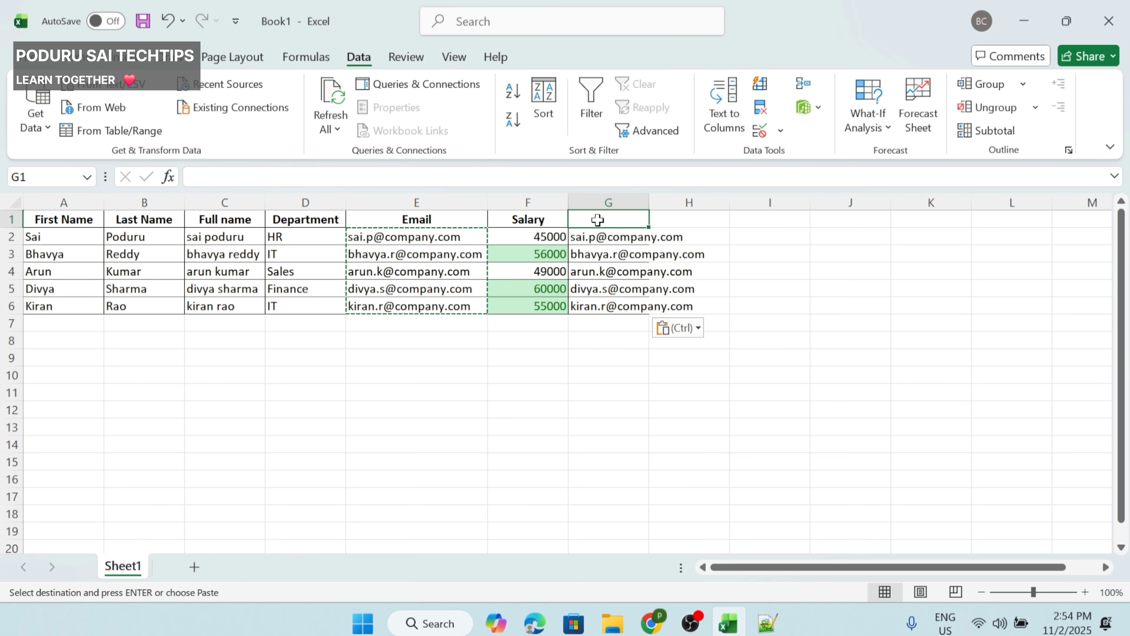
click(615, 239)
drag(608, 239, 618, 307)
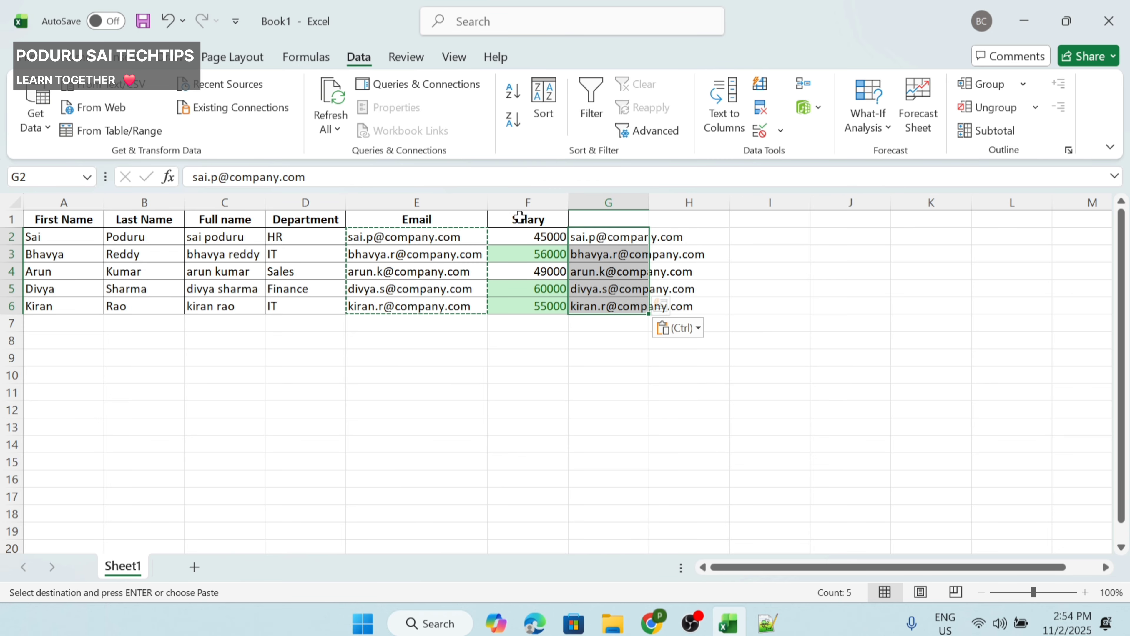
Step: With G2:G6 selected, open the Convert Text to Columns Wizard from the Data tab
click(79, 57)
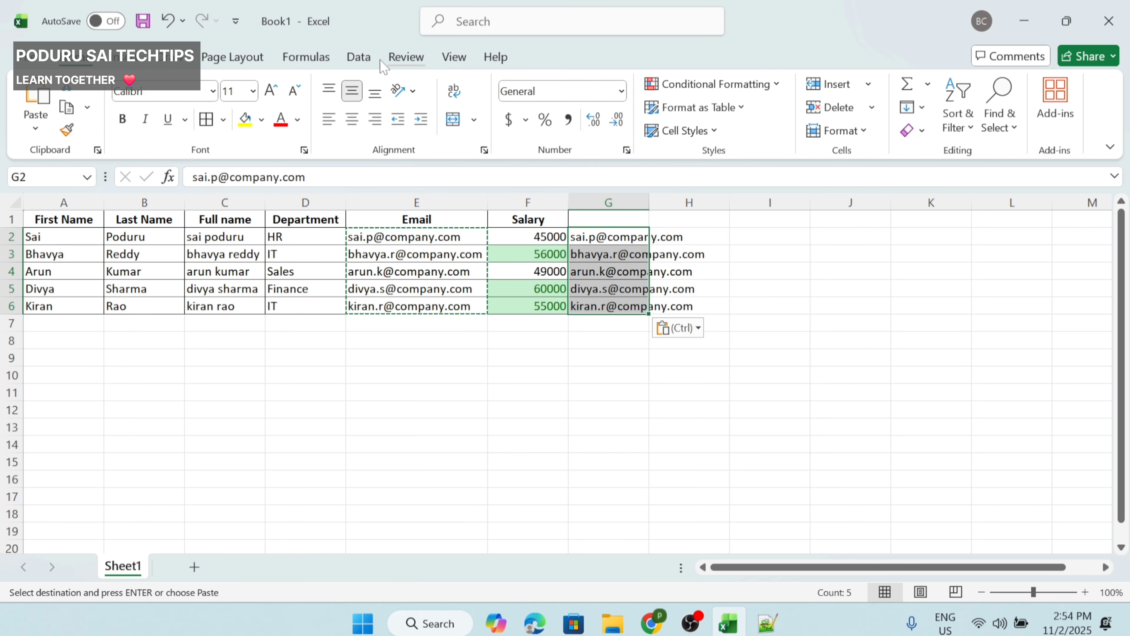
key(alt+d)
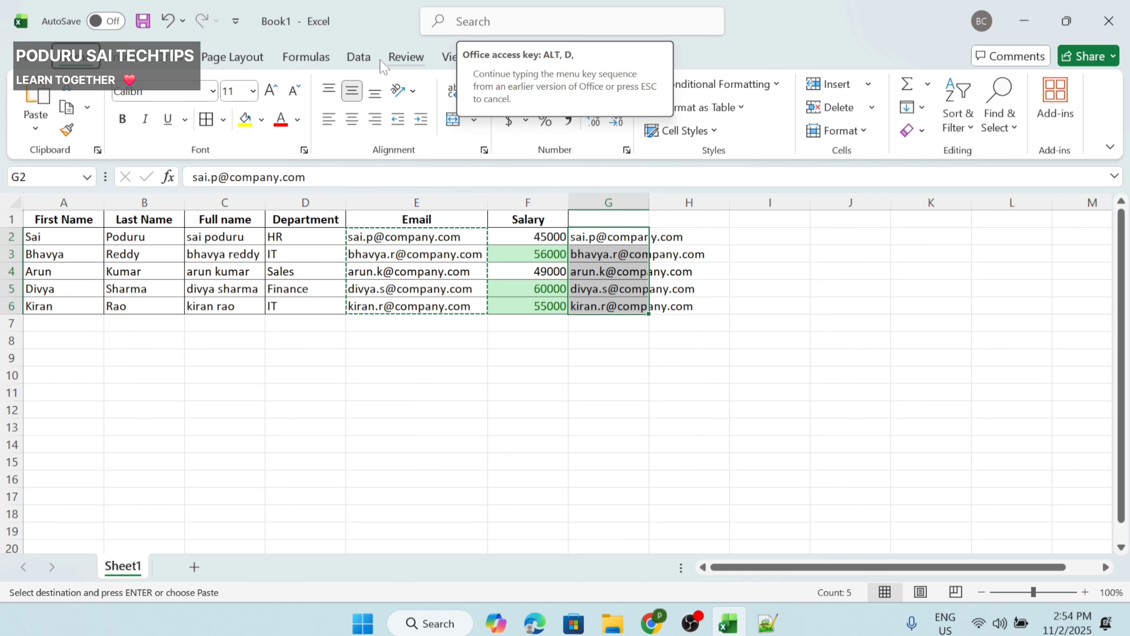
click(381, 61)
key(alt)
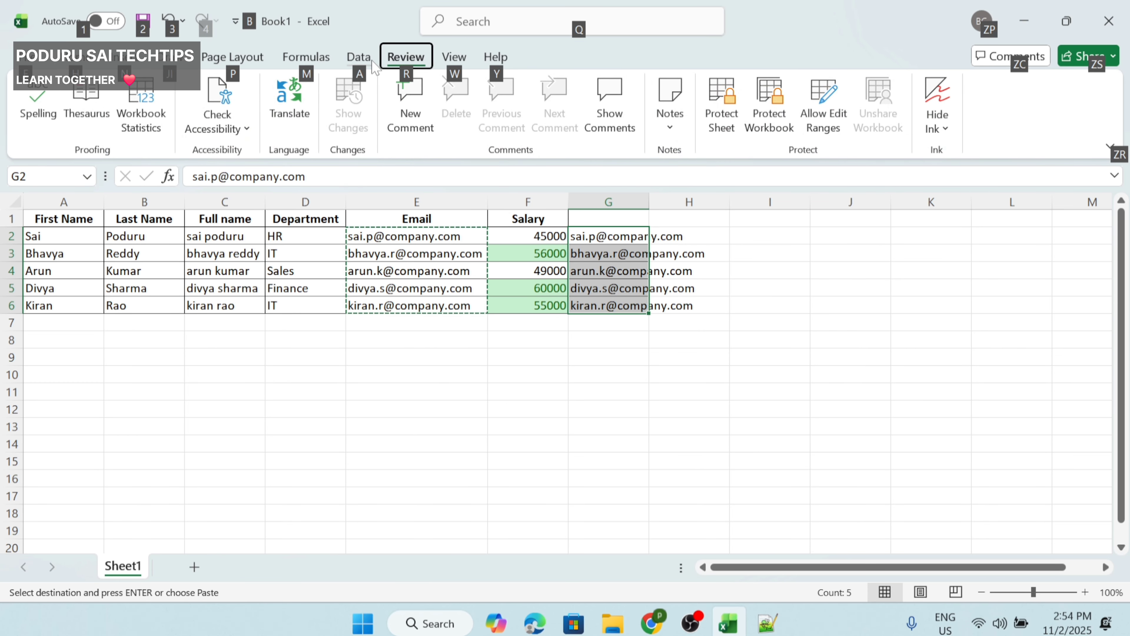
click(374, 65)
click(732, 107)
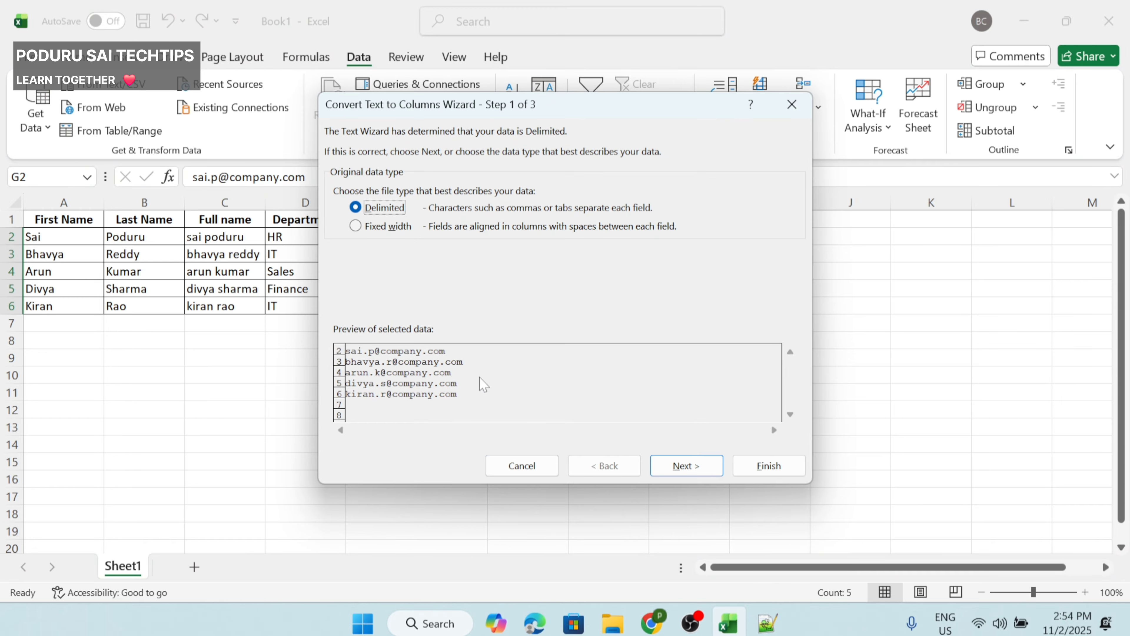
Step: Split G2:G6 using '@' as the Other delimiter, leaving usernames in G and company.com in H
click(685, 466)
click(350, 252)
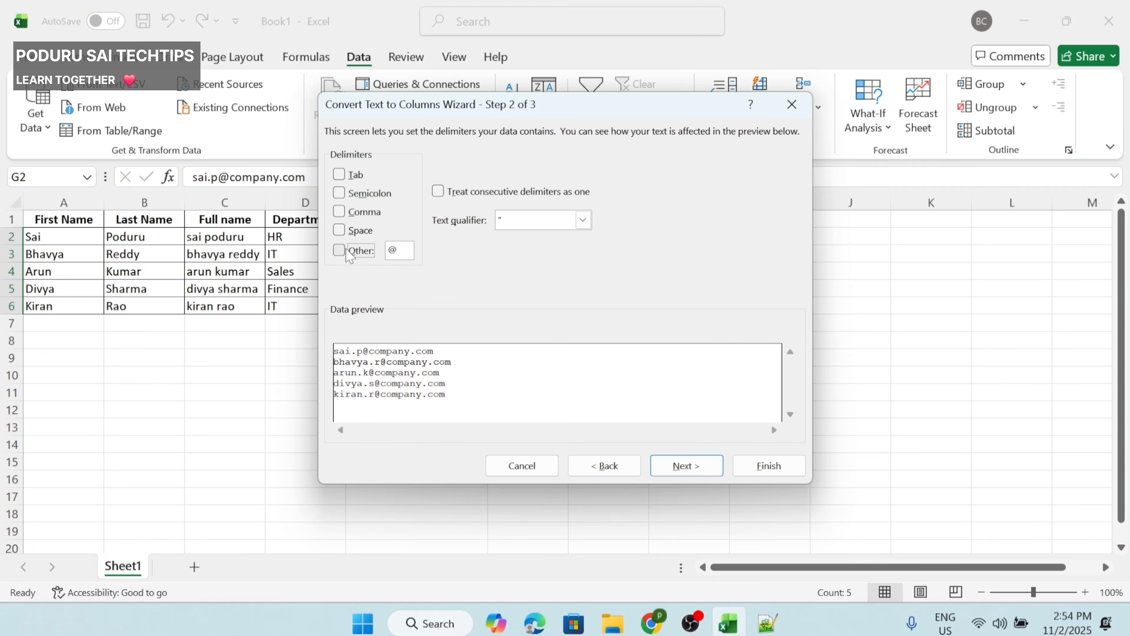
click(350, 251)
key(BackSpace)
text(@)
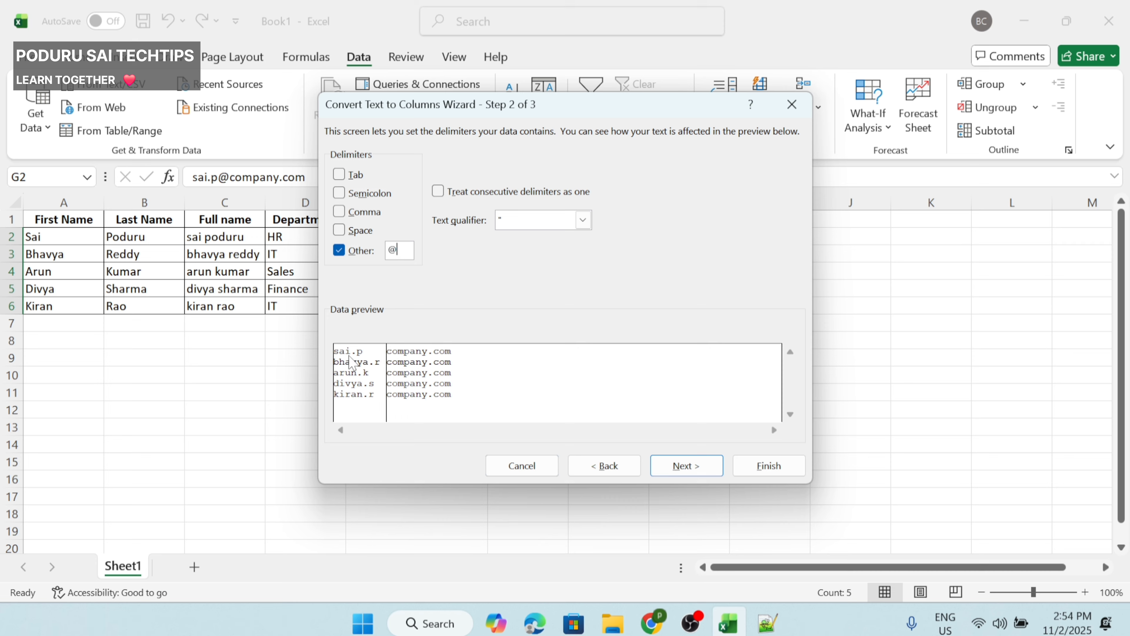
click(700, 473)
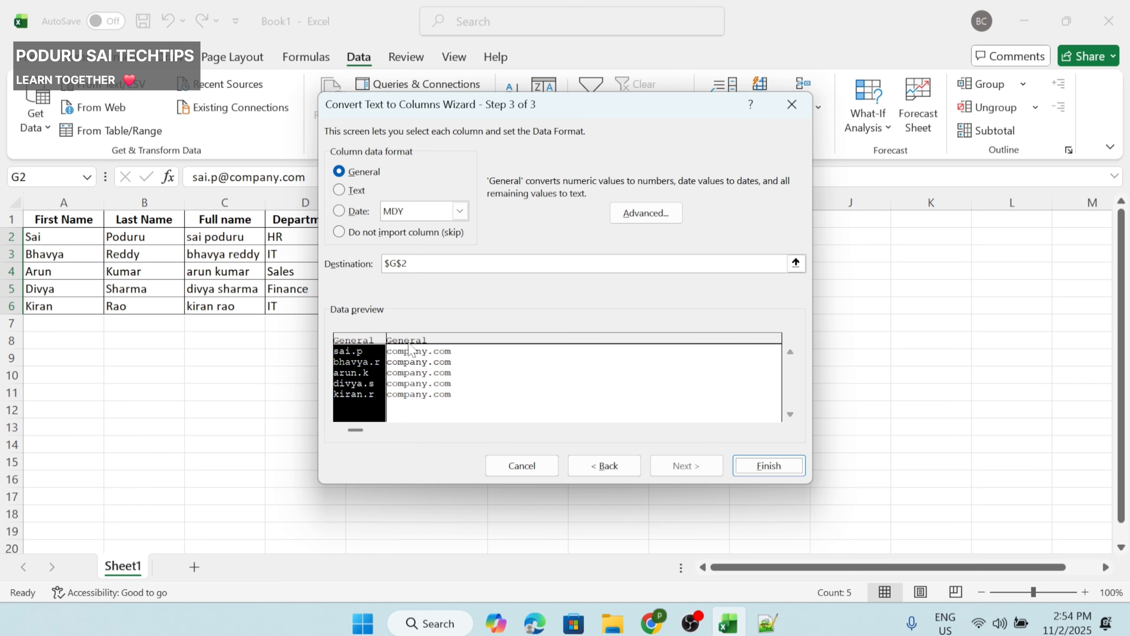
click(411, 348)
click(764, 465)
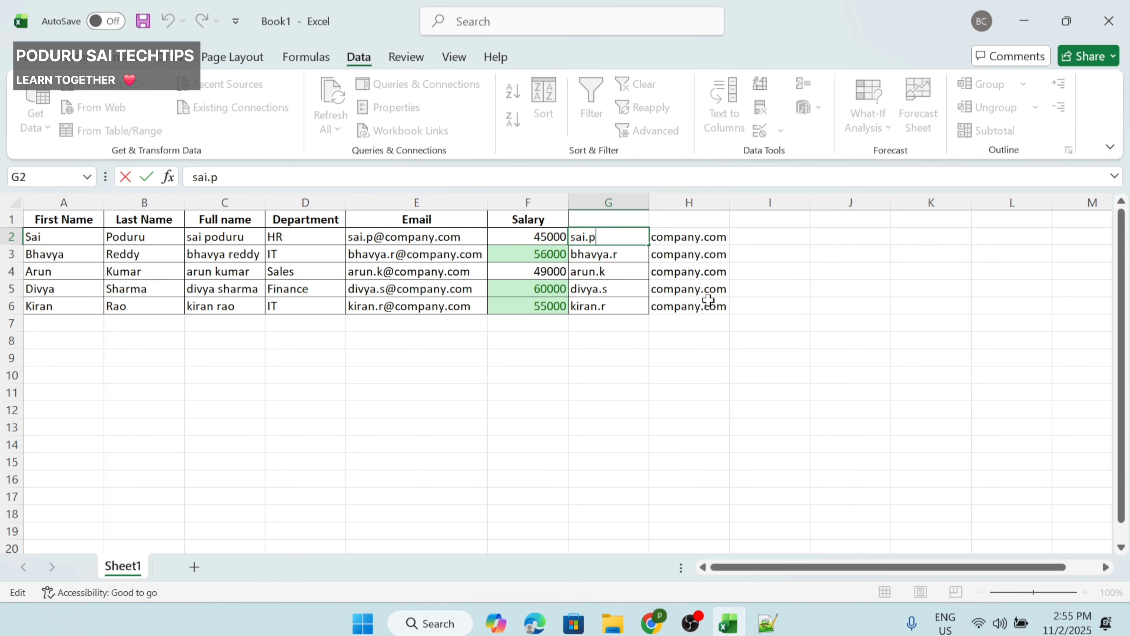
Step: Add the header 'name' in G1 and a company header in H1
drag(714, 304, 603, 242)
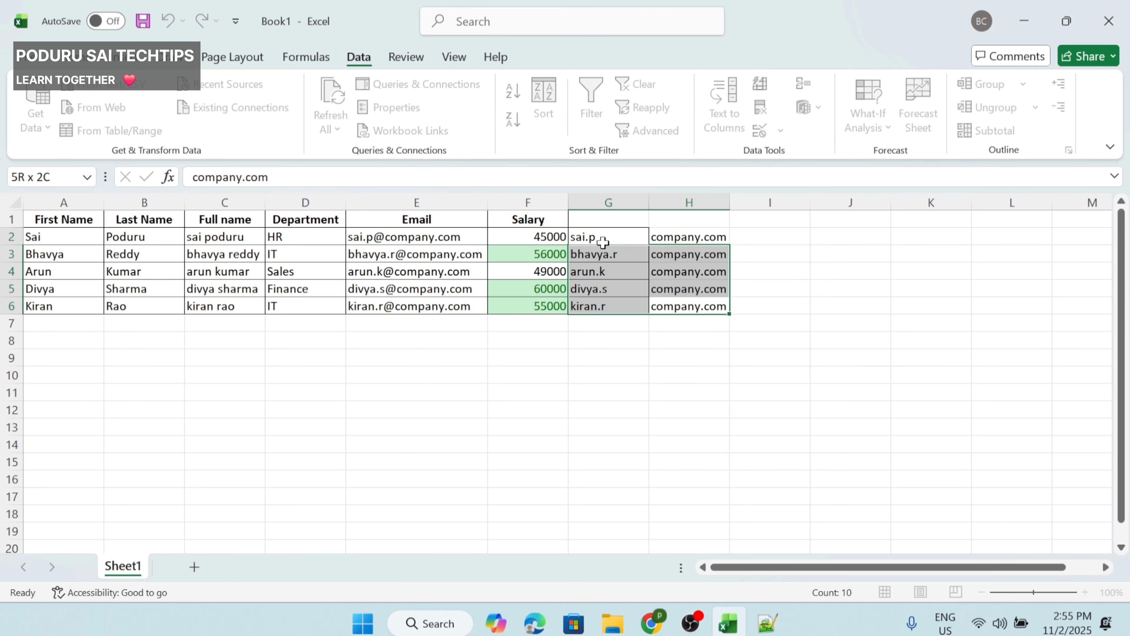
click(623, 219)
text(name)
key(Tab)
text(c)
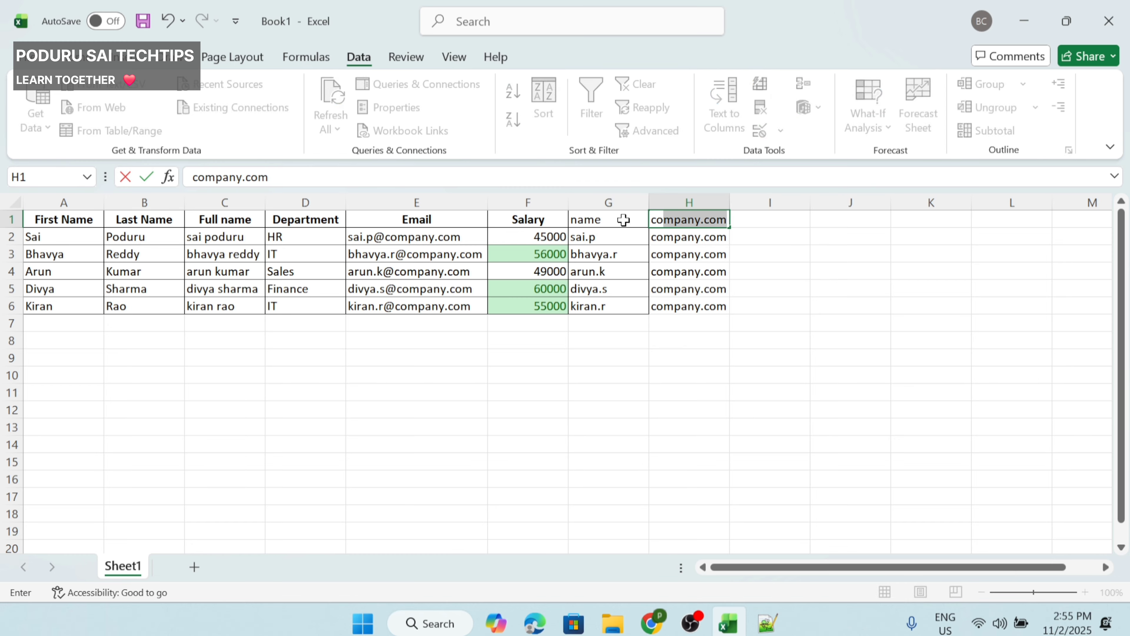
key(Tab)
Step: Bold the G1:H1 headers and trim '.com' so H1 reads 'company'
drag(585, 232, 695, 221)
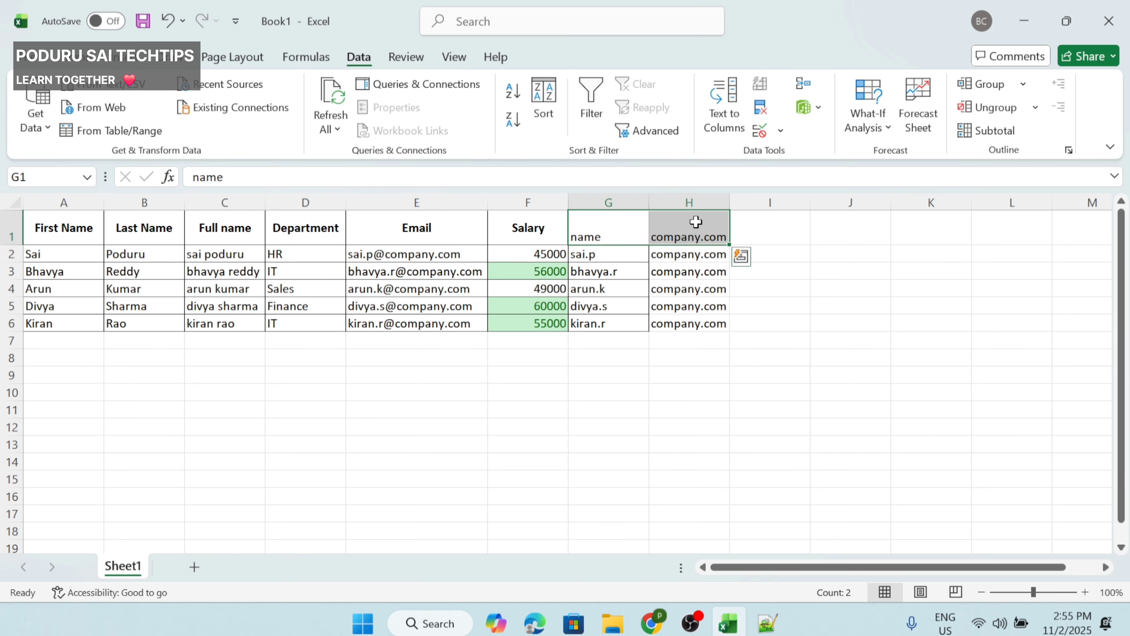
key(ctrl+b)
click(696, 221)
click(271, 177)
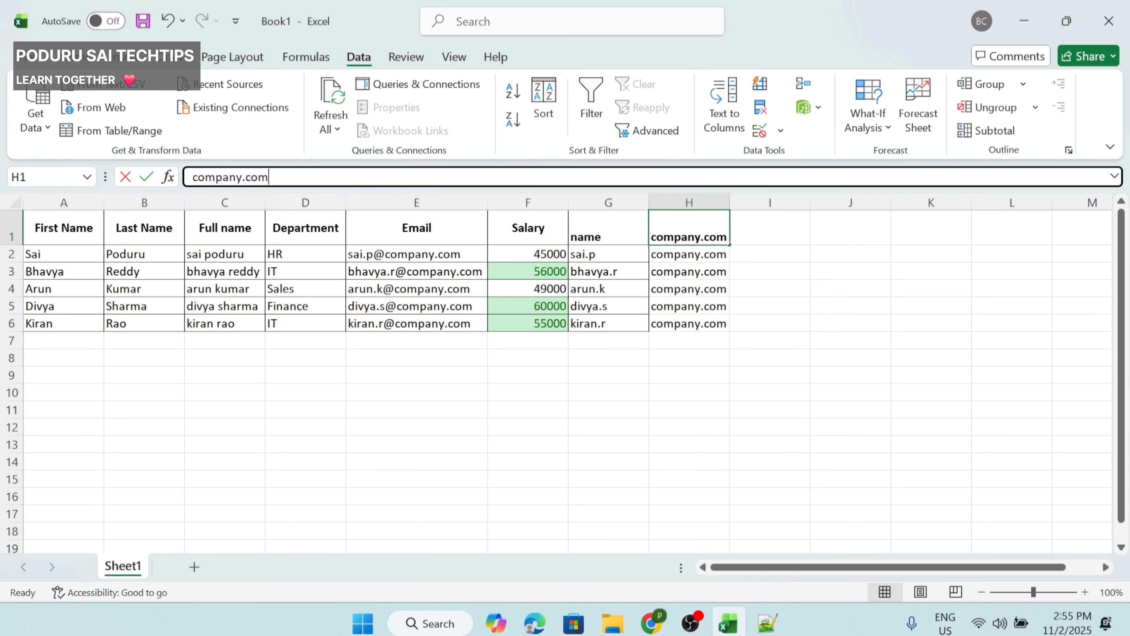
key(BackSpace)
key(Return)
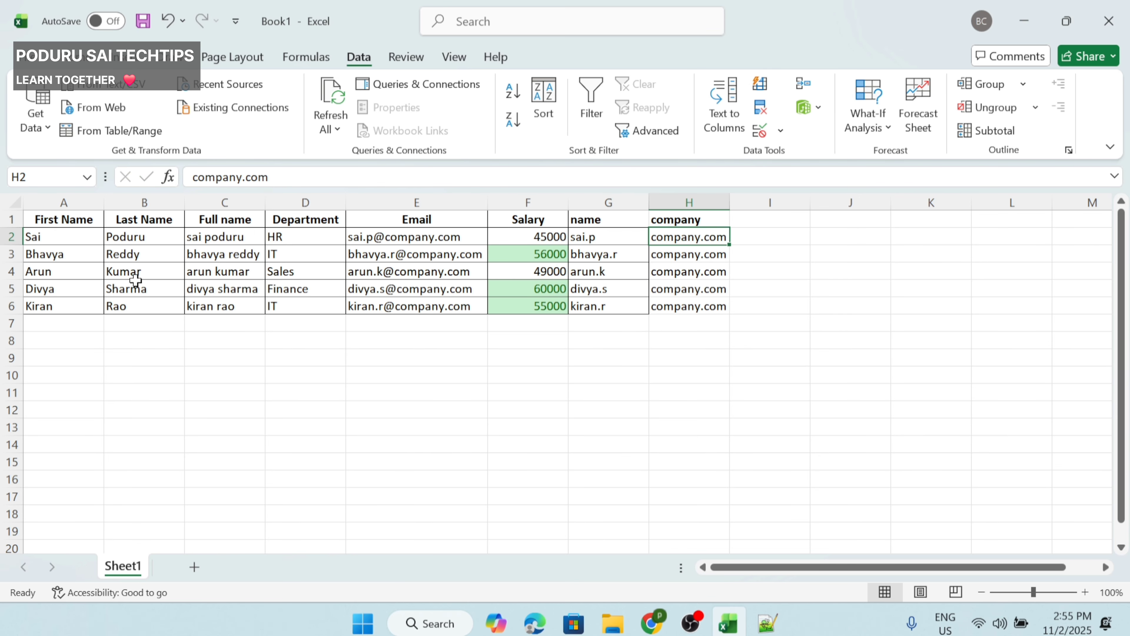
drag(124, 257, 688, 312)
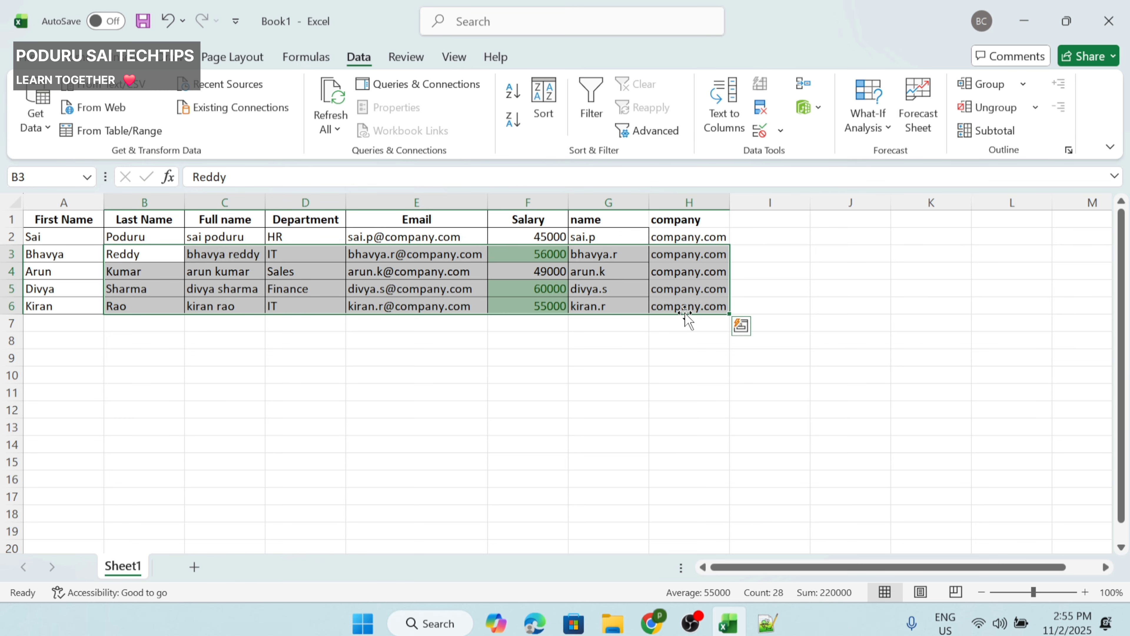
click(696, 306)
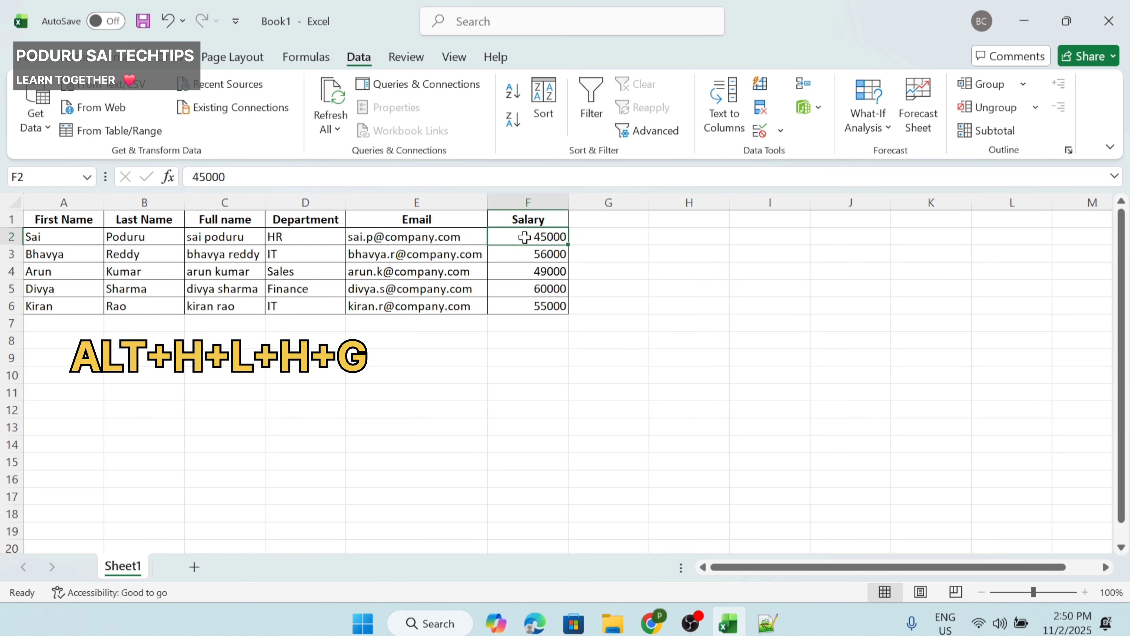
Step: Highlight salaries F2:F6 greater than 50000 with Green Fill with Dark Green Text
drag(524, 237, 537, 306)
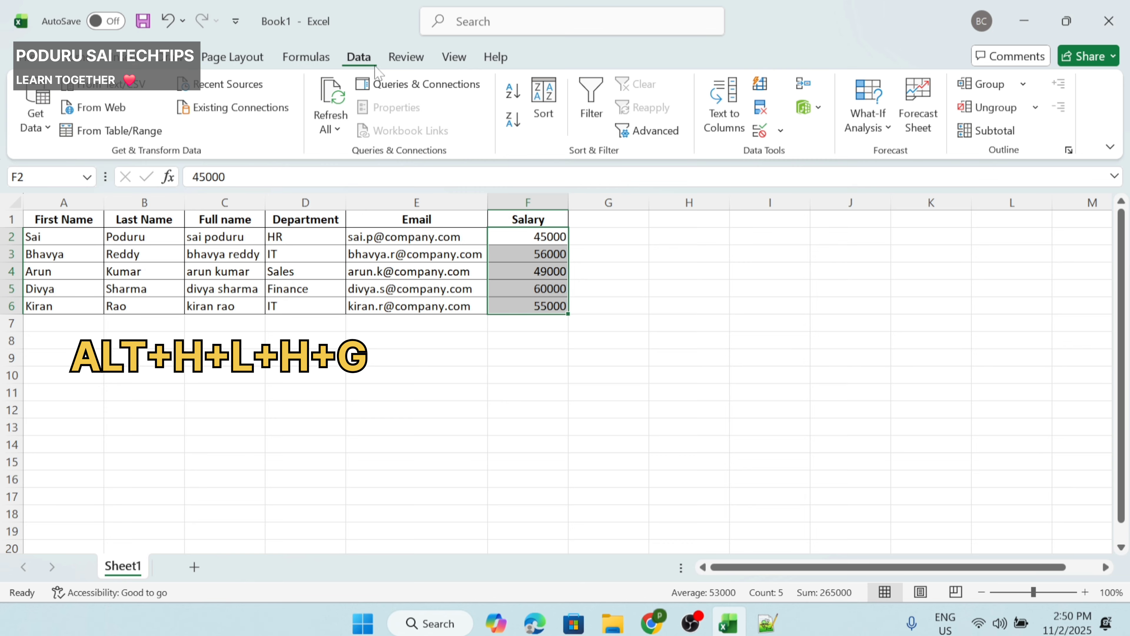
click(91, 58)
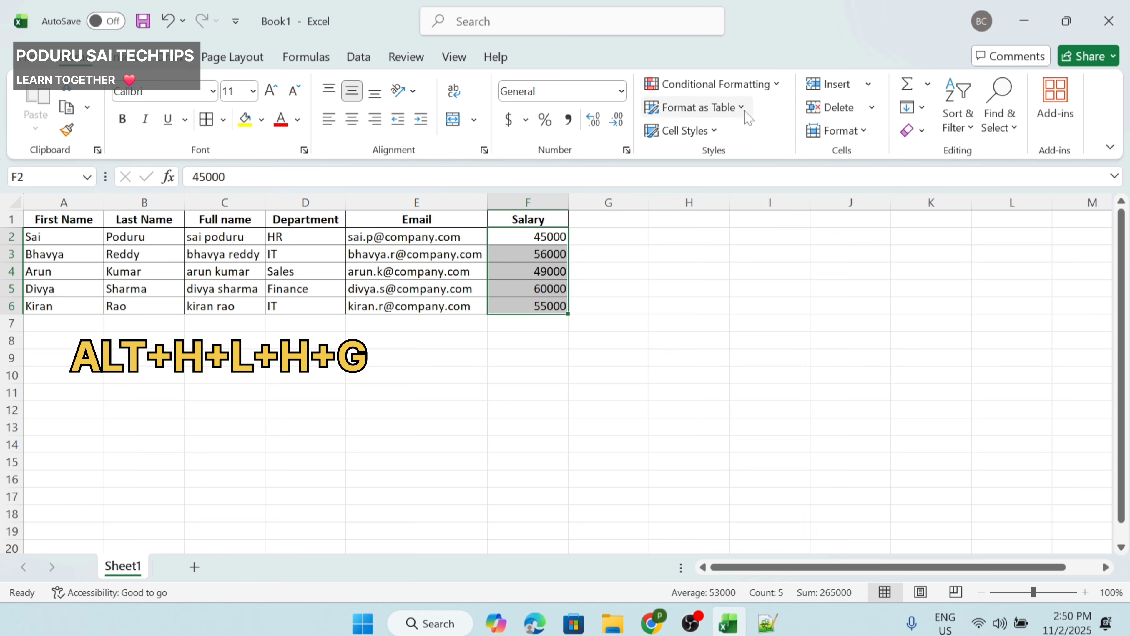
click(739, 85)
mouse_move(729, 118)
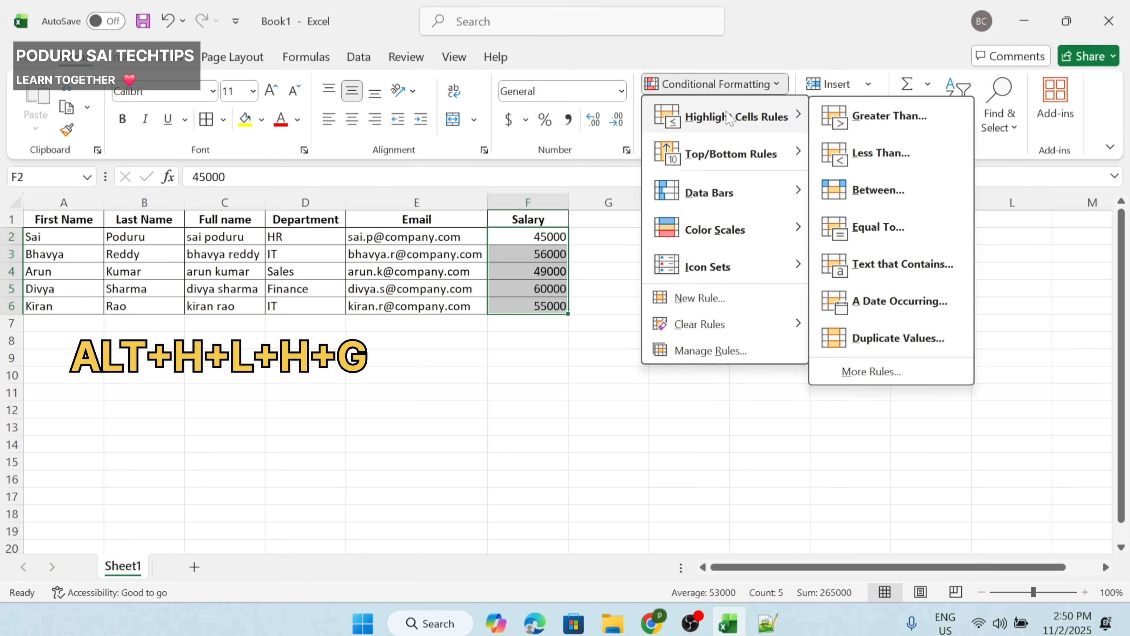
click(876, 116)
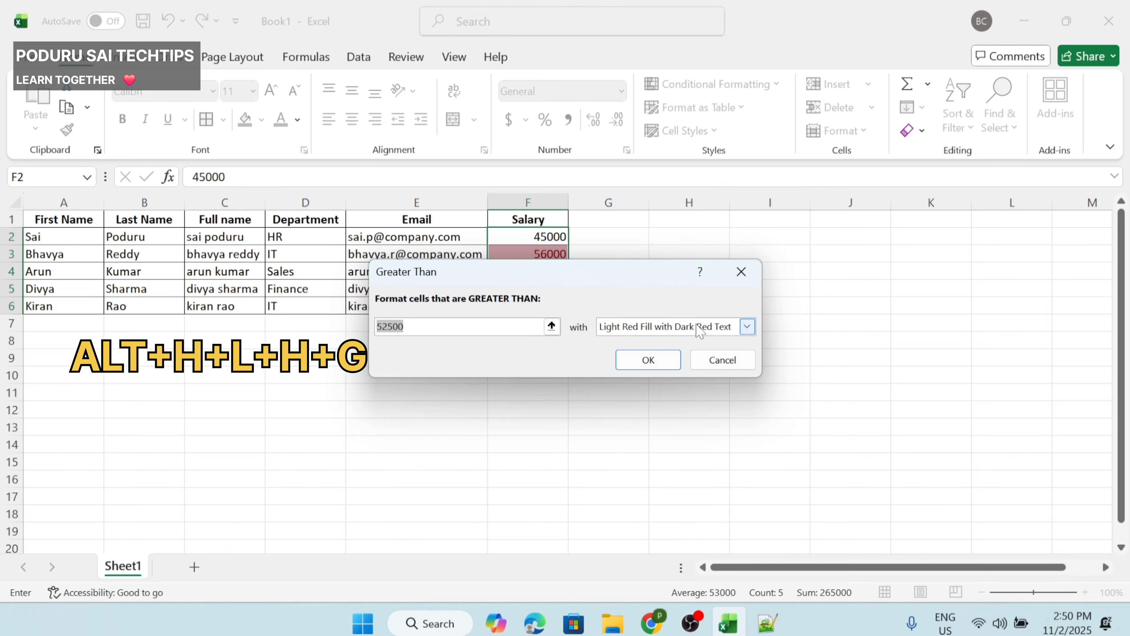
text(50000)
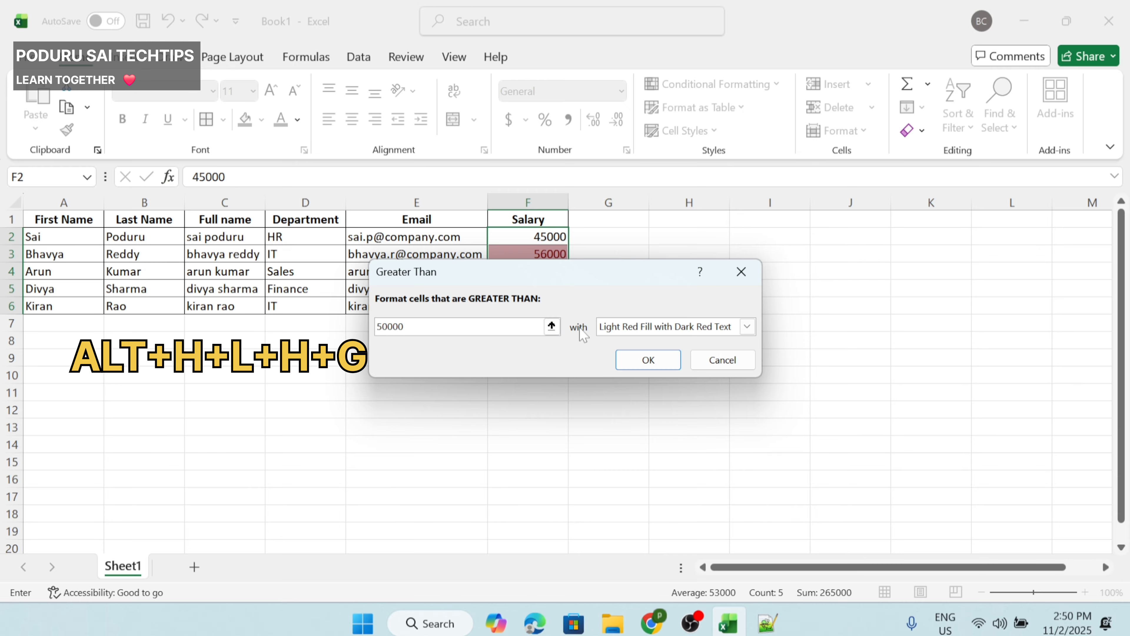
click(624, 329)
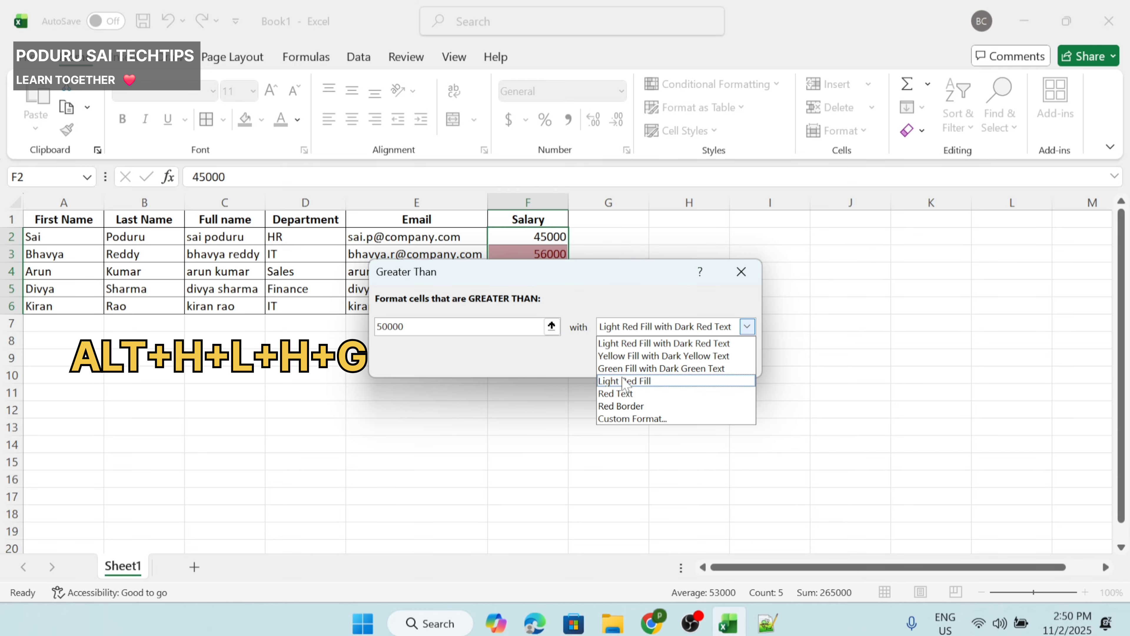
click(662, 368)
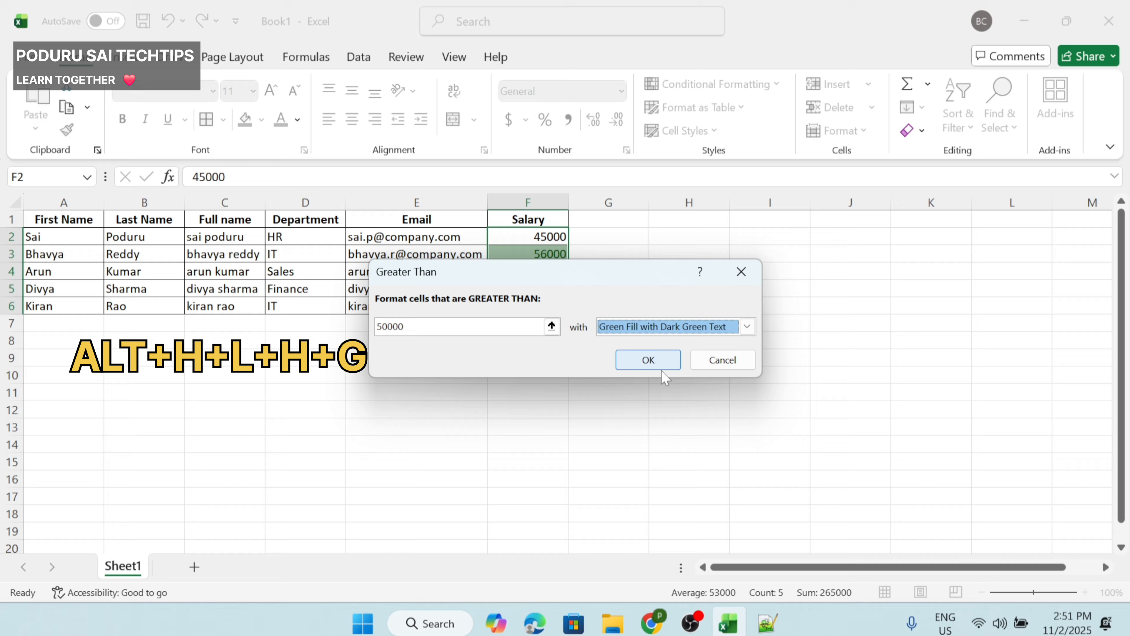
click(648, 360)
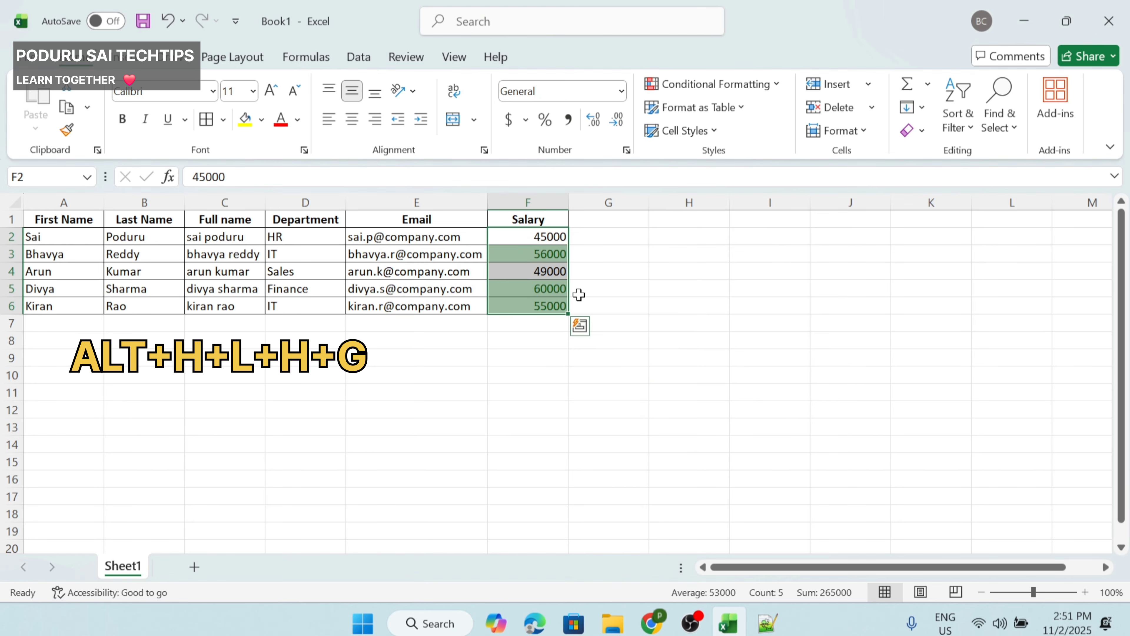
Step: Check the highlighted salaries, then select the prevent-edits note in Notepad++
click(551, 252)
click(554, 242)
drag(554, 251, 557, 302)
drag(51, 221, 520, 304)
key(alt+Tab)
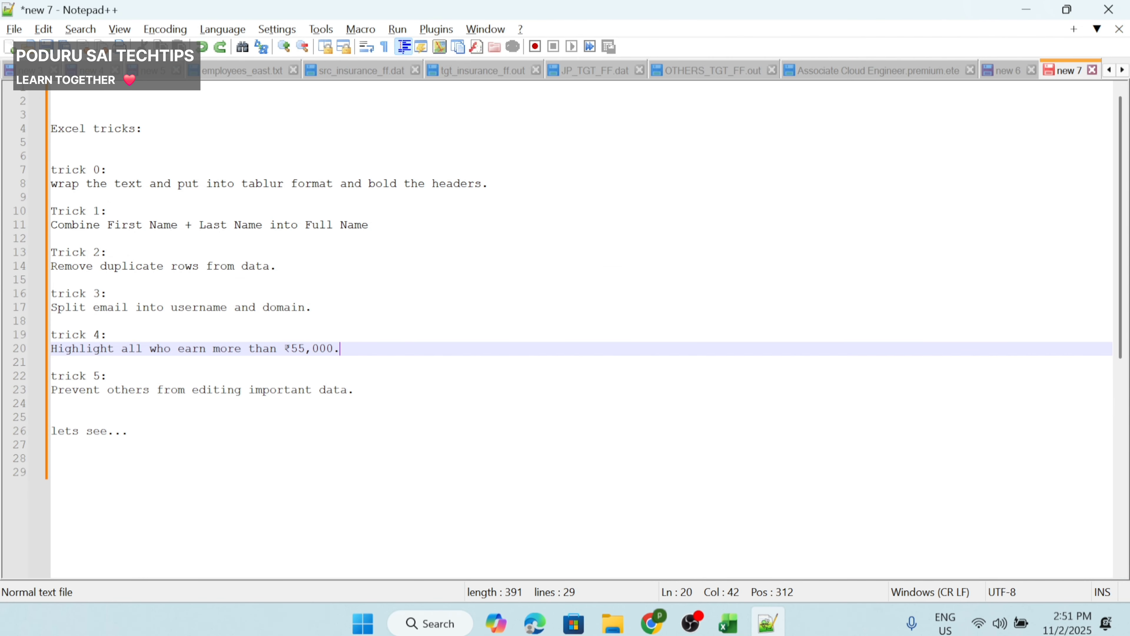
triple_click(65, 392)
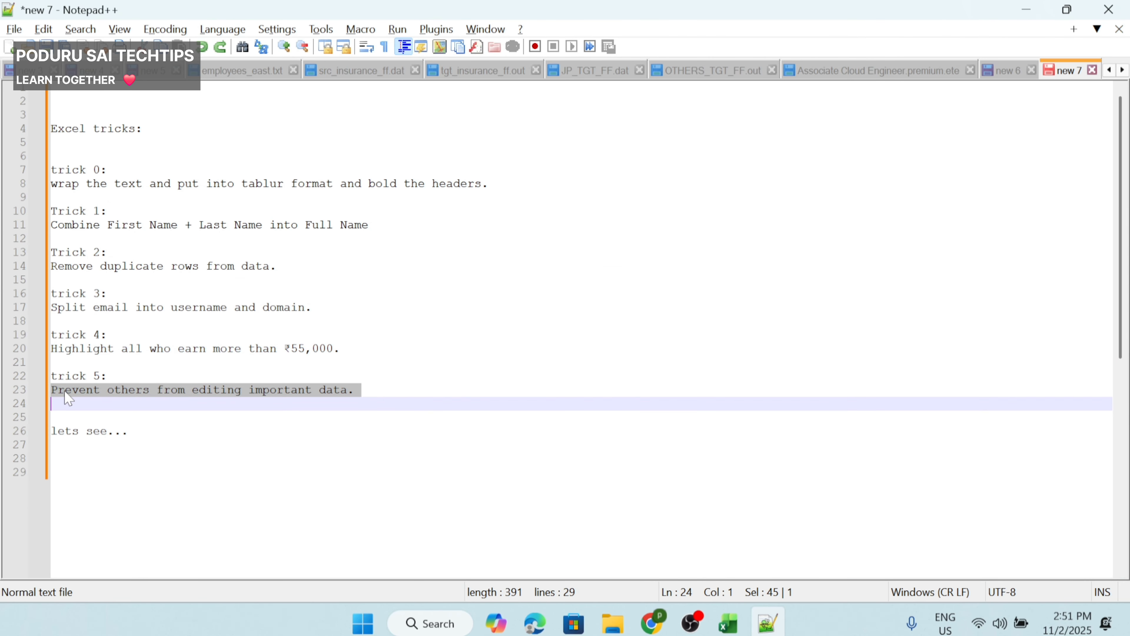
click(222, 401)
Step: Return to the Excel workbook and select, then deselect, the employee table
key(alt+Tab)
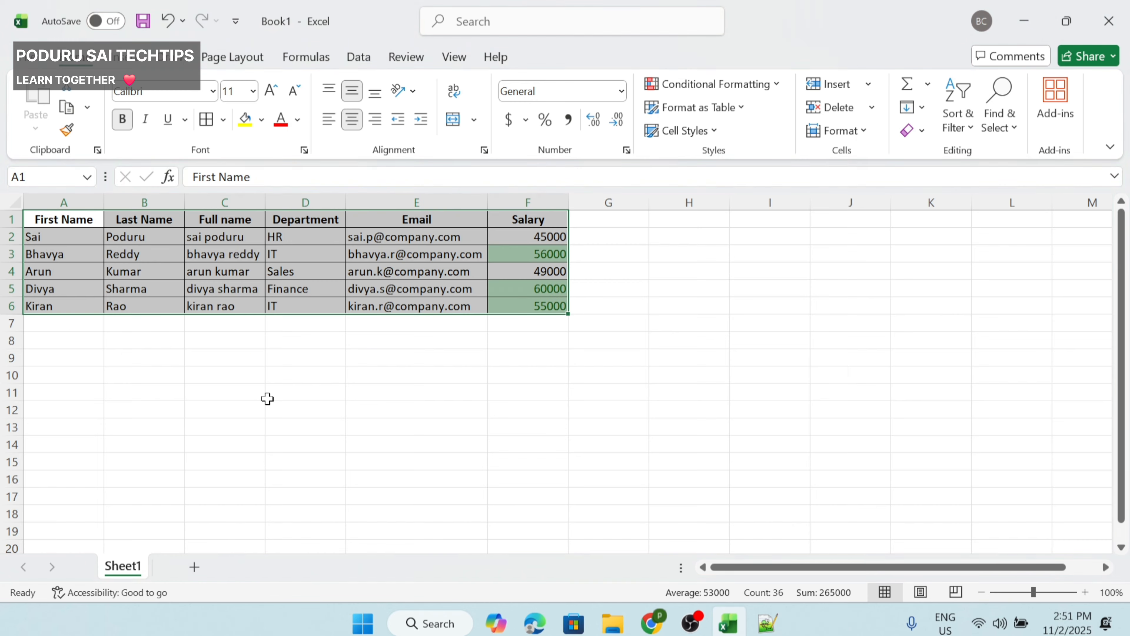
click(118, 264)
click(42, 204)
drag(44, 218, 508, 304)
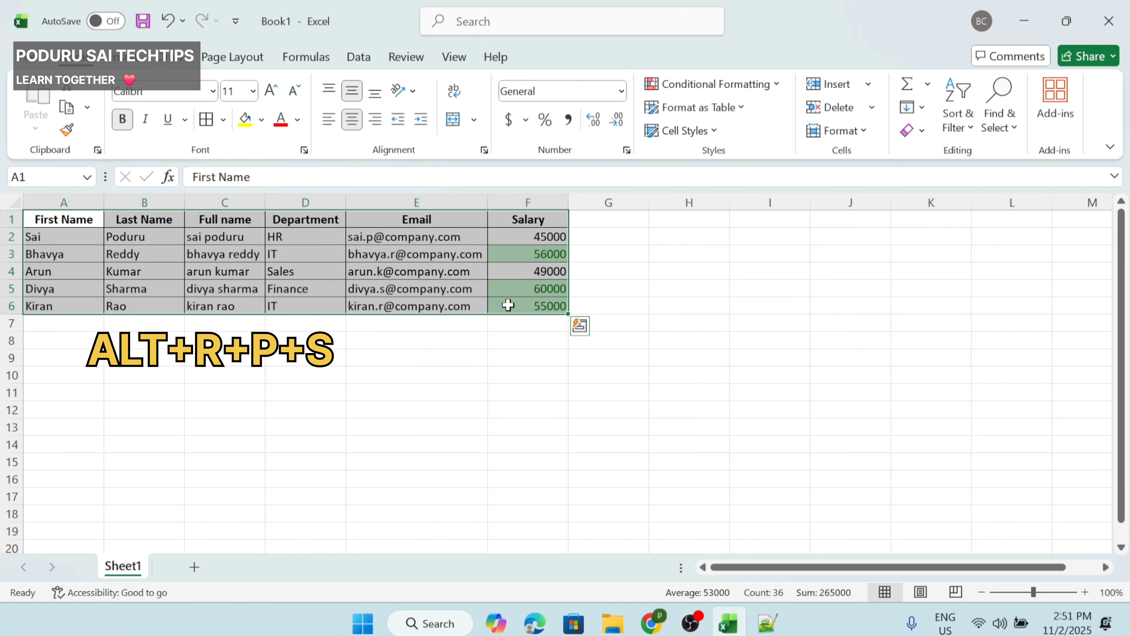
click(248, 269)
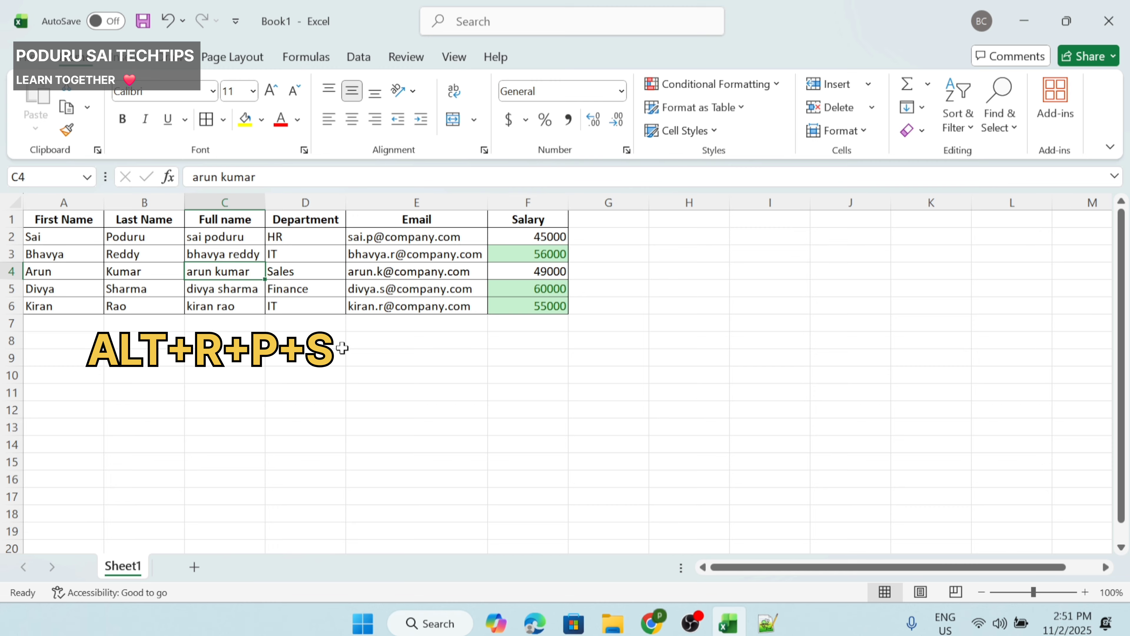
Step: Protect Sheet1 with a confirmed password using Alt+R, P, S
key(alt)
key(r)
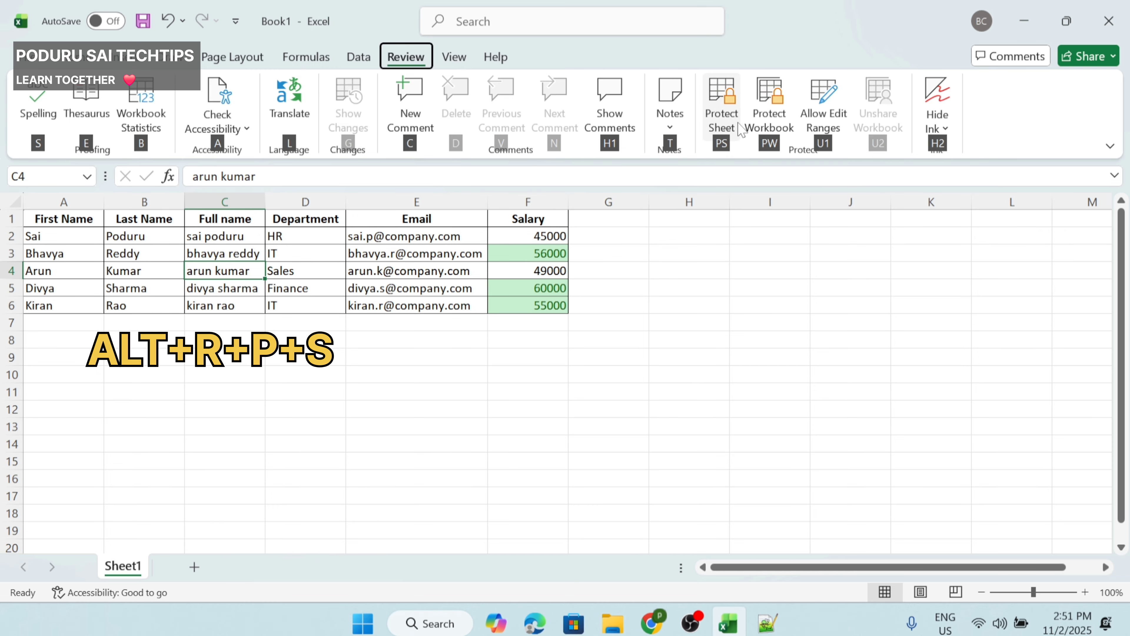
key(p)
key(s)
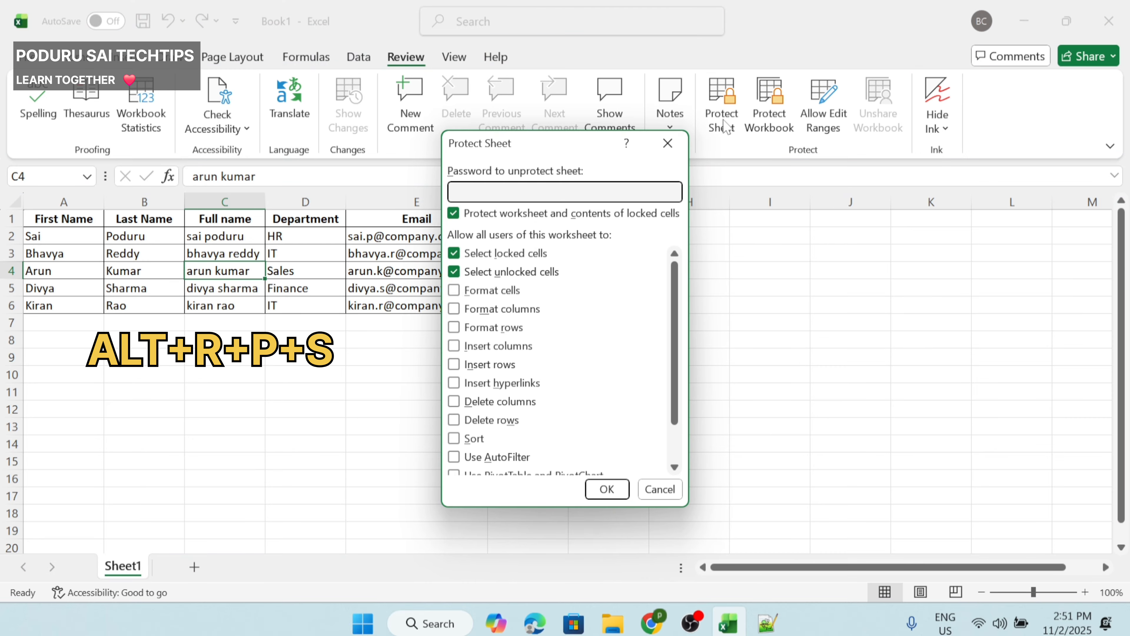
scroll(507, 403, down, 2)
scroll(511, 405, up, 2)
click(606, 489)
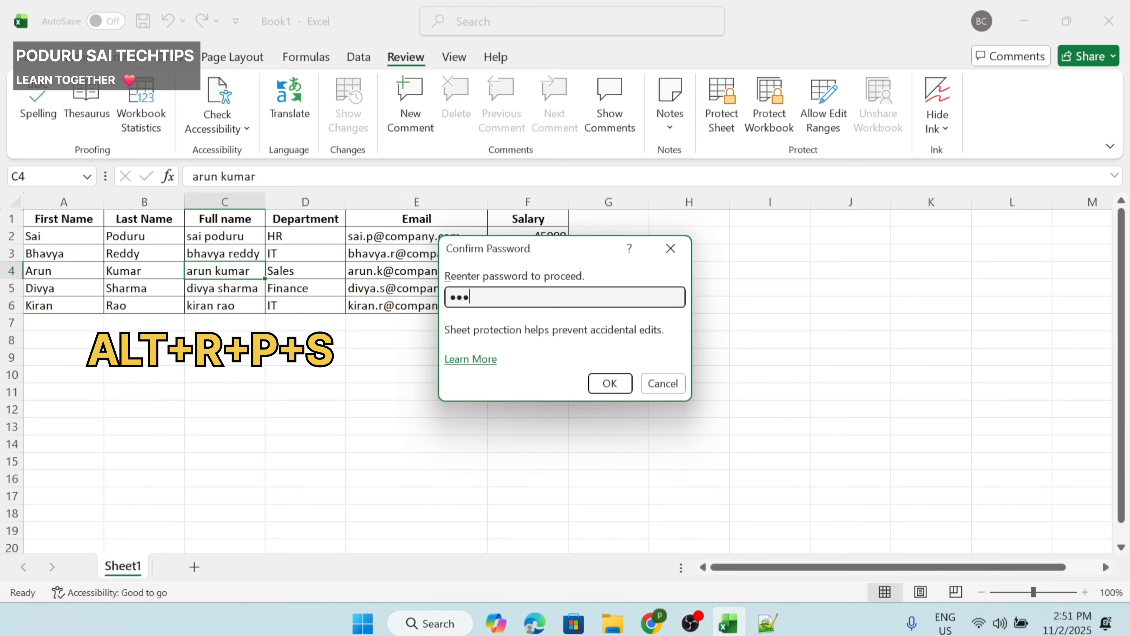
click(606, 383)
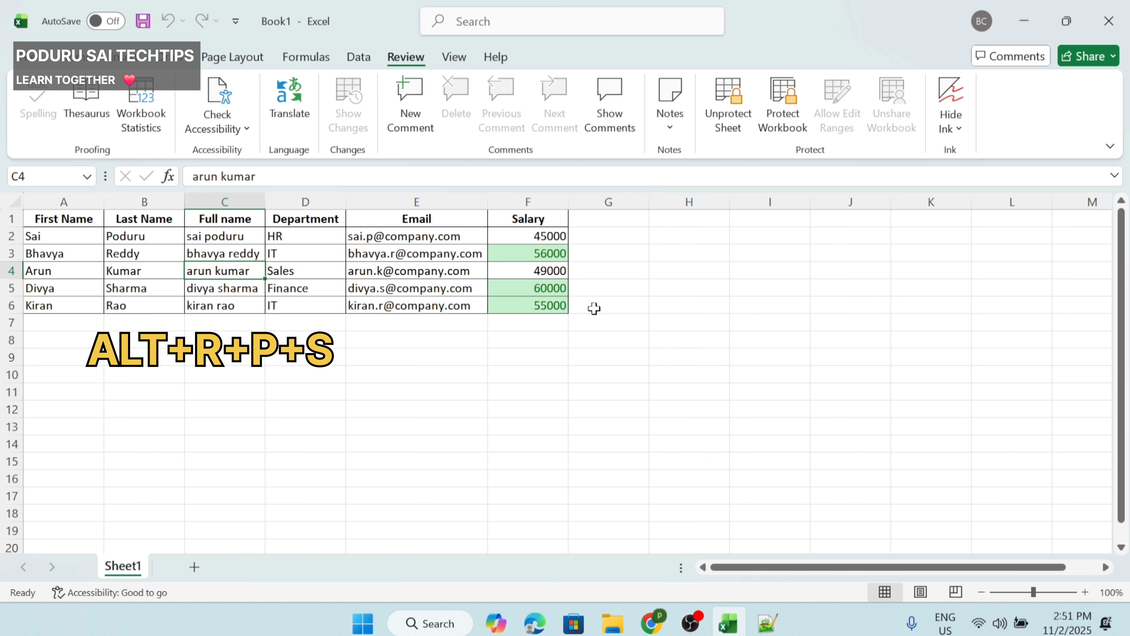
click(59, 62)
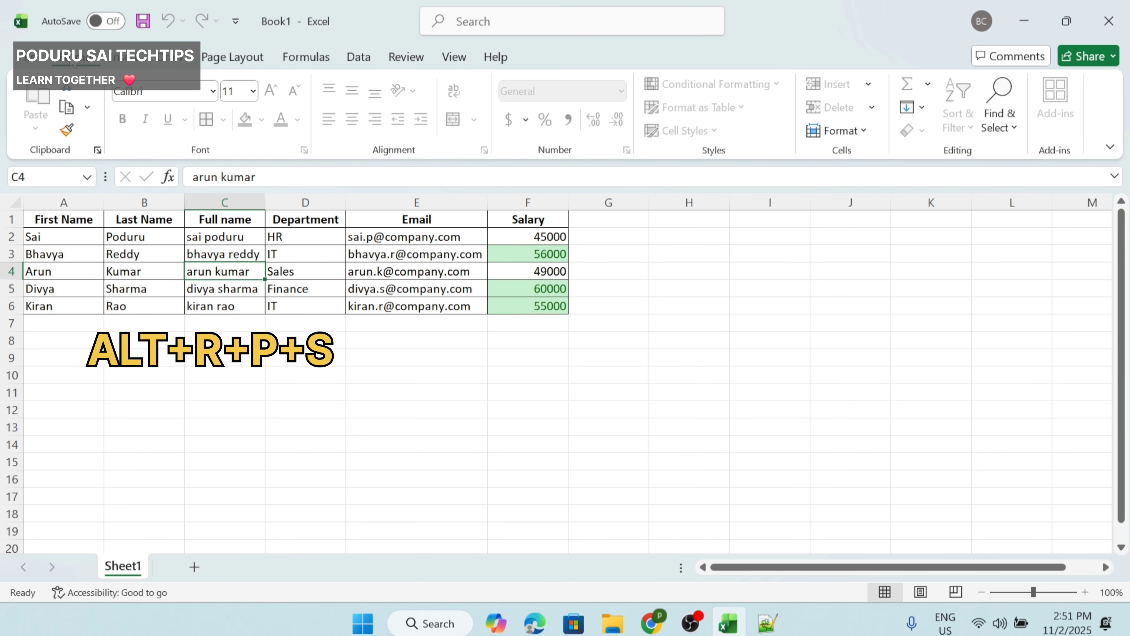
Step: Try editing cell B2 and deleting salaries from F4 down, dismissing each protected-sheet warning
click(123, 241)
click(186, 230)
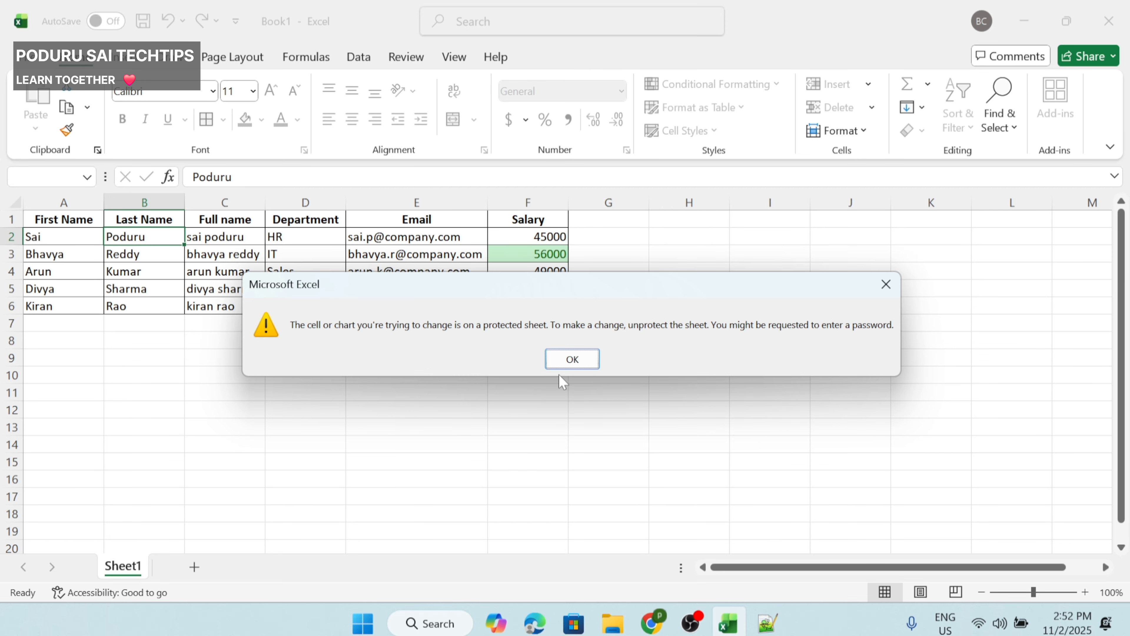
click(572, 359)
click(553, 272)
drag(553, 273, 554, 323)
key(Delete)
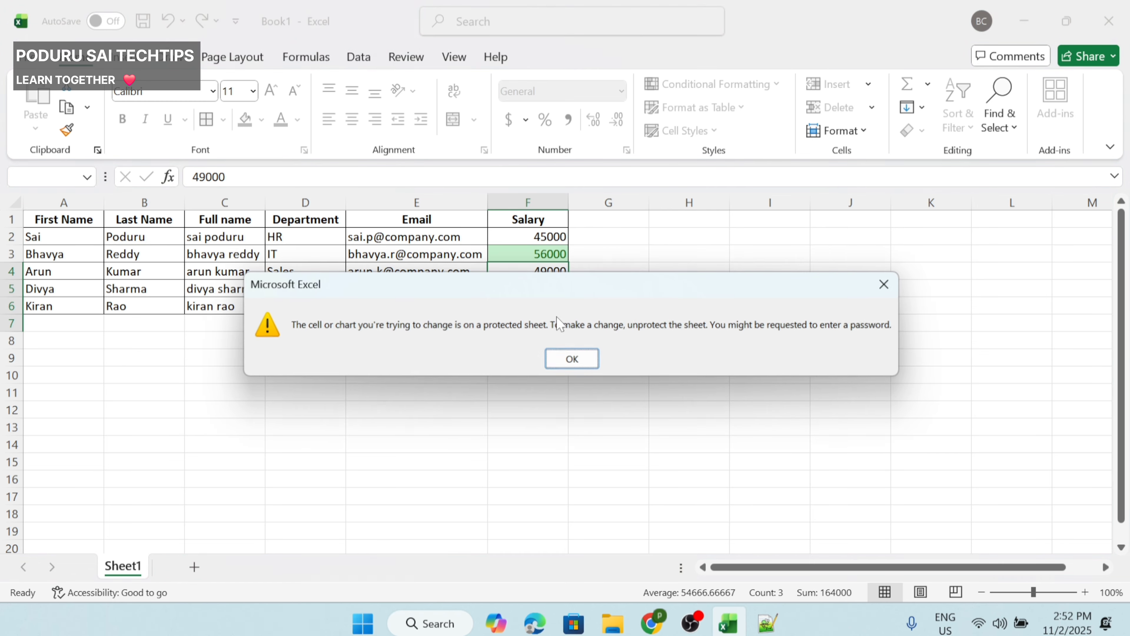
click(573, 358)
Step: Try deleting the whole table with Ctrl+A, dismiss the warning, and bring up the Review commands
click(191, 289)
key(ctrl+a)
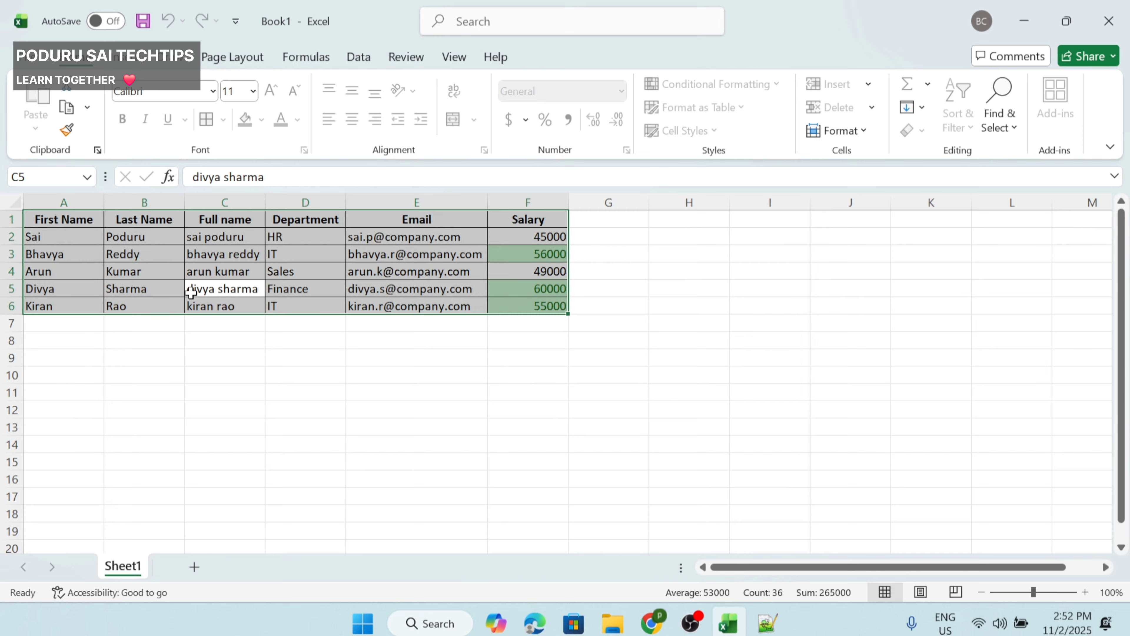
key(Delete)
key(Return)
key(alt+Tab)
key(alt+Tab)
click(406, 57)
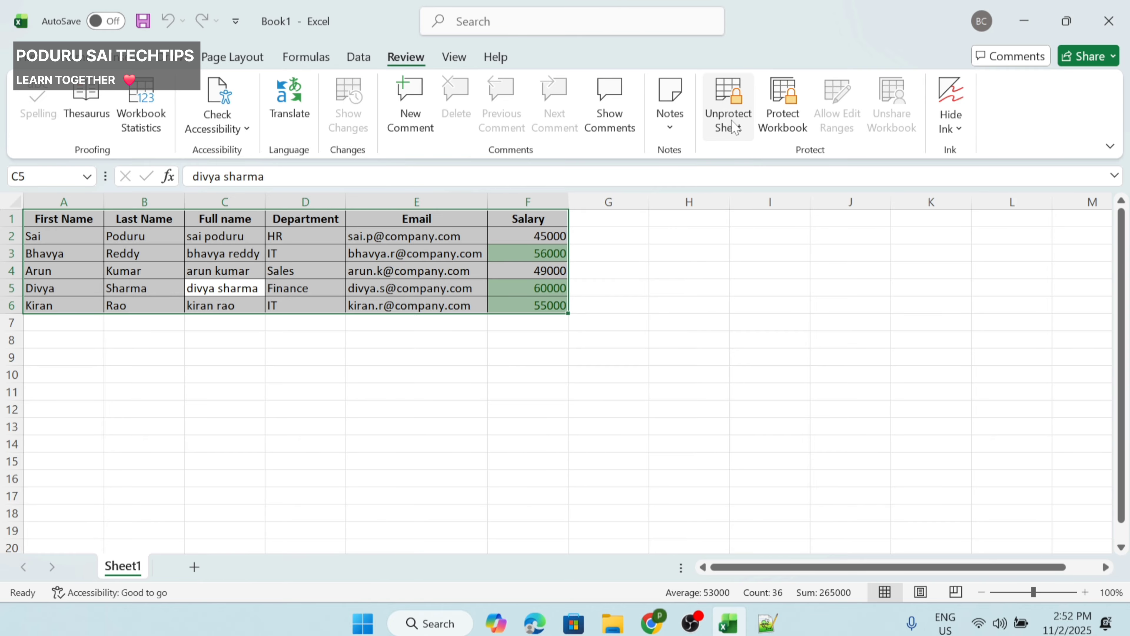
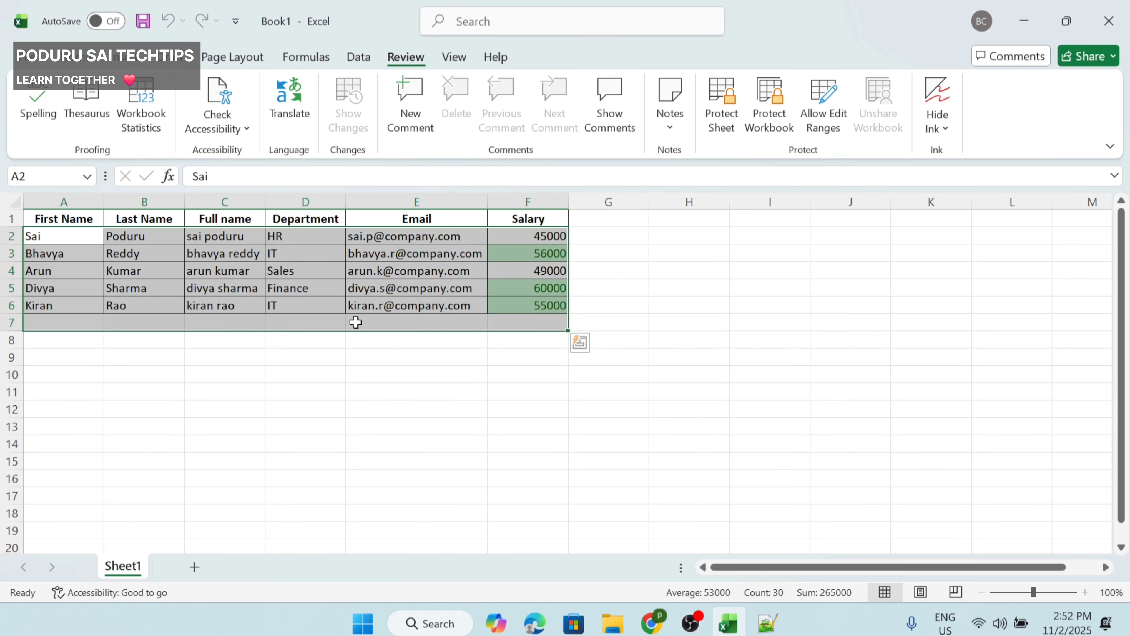
Step: Type 'delet' below the table and clear Kiran from A6, then cancel to restore it
click(58, 354)
text(delet)
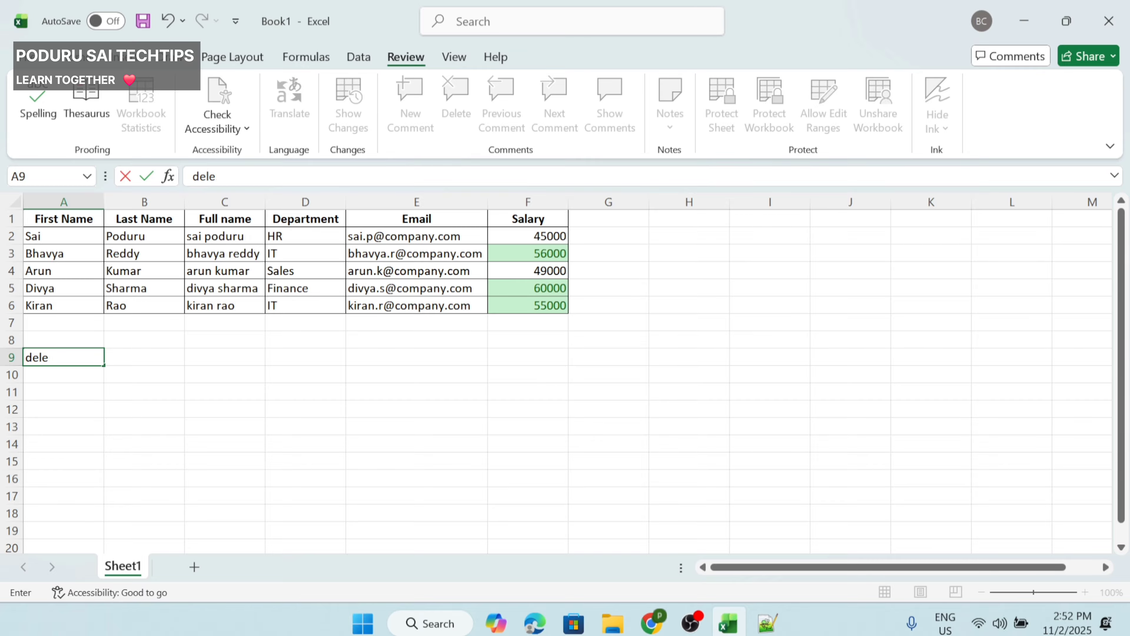
click(74, 305)
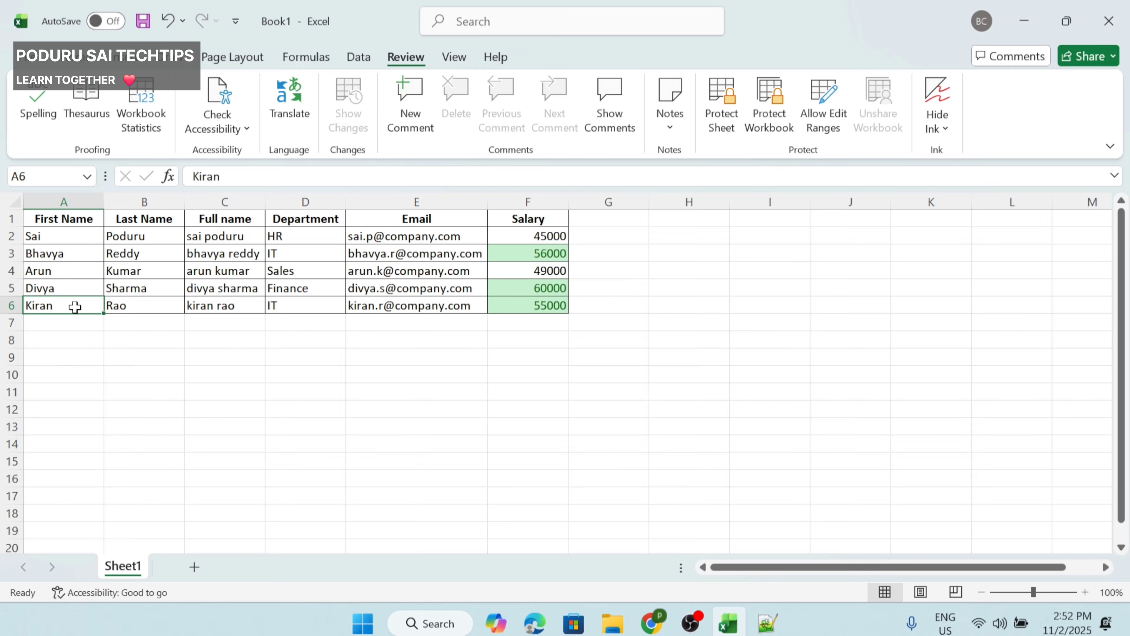
key(BackSpace)
key(Escape)
Step: Switch to the Notepad++ notes with the cursor at the end of the 'lets see...' line
click(106, 333)
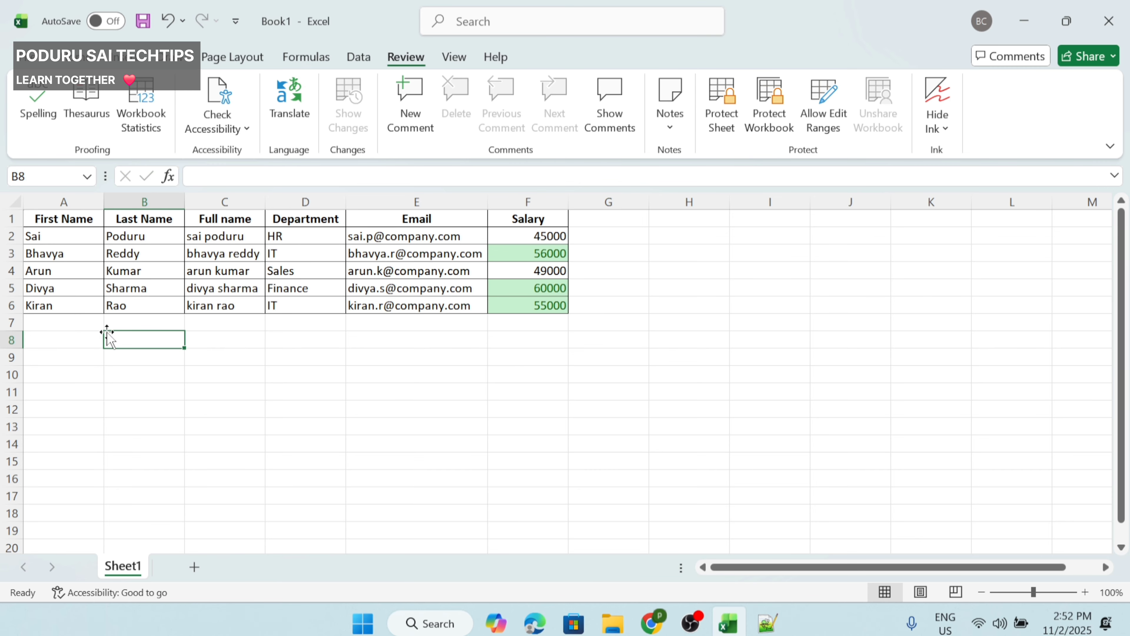
key(alt+Tab)
click(129, 431)
Step: Add blank lines and type the closing note 'hope like the tips.' on line 29
key(Return)
key(Return)
key(Return)
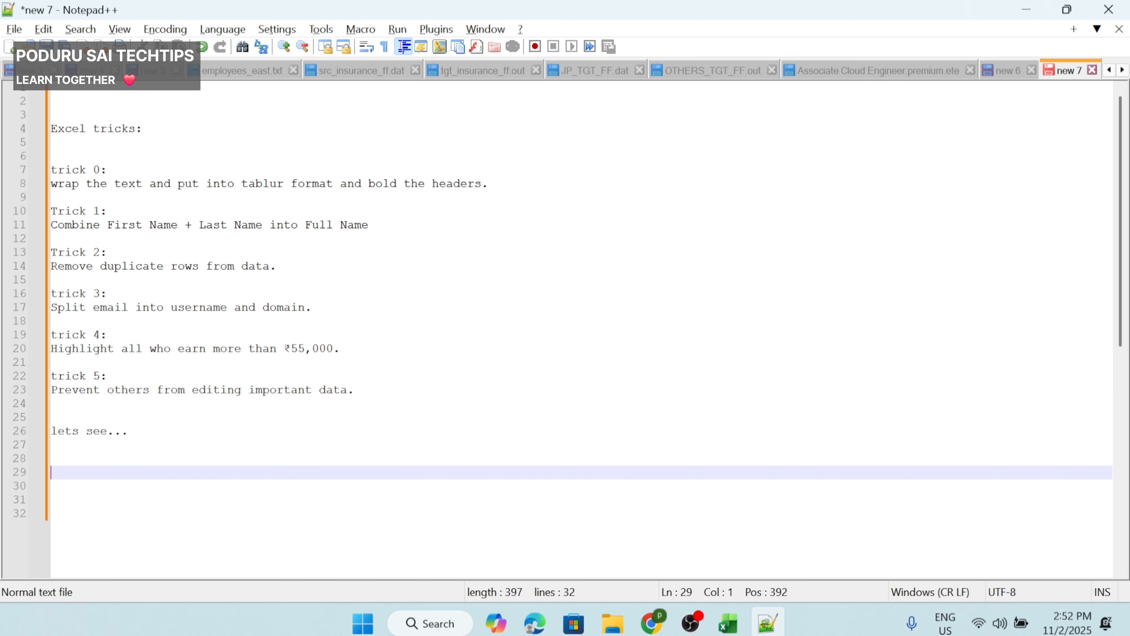
text(hope like)
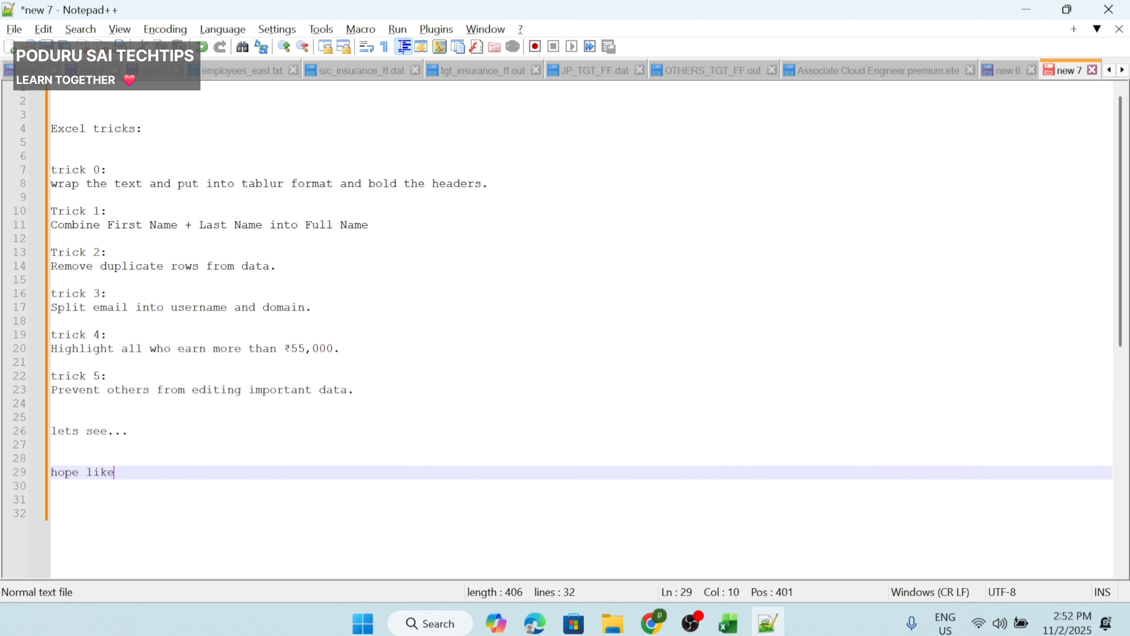
text( the cn)
text(tips.)
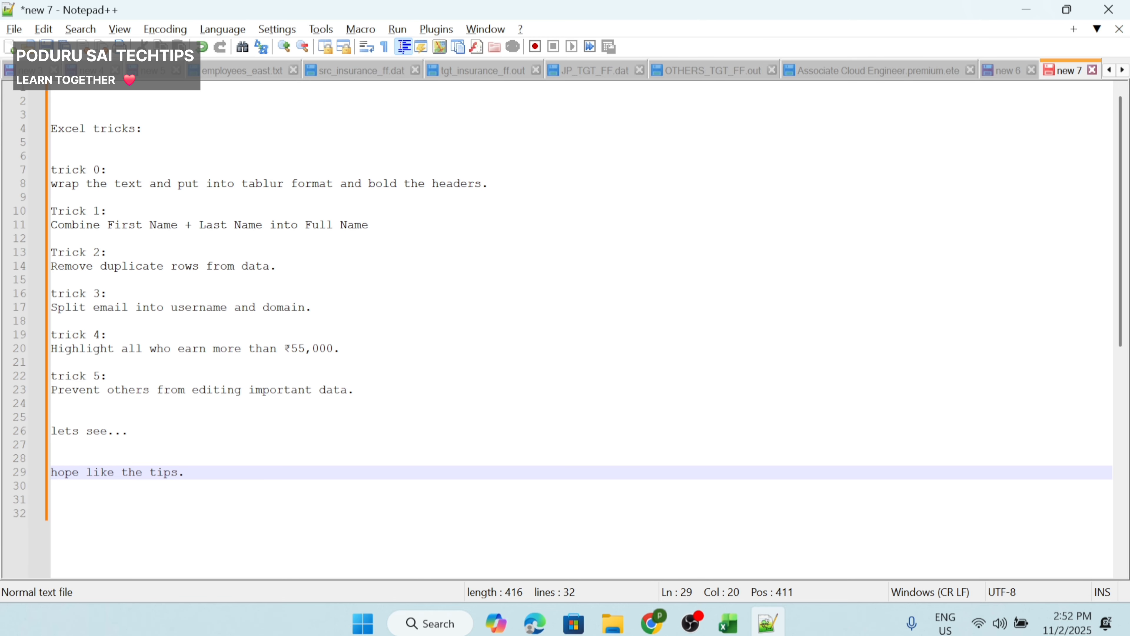